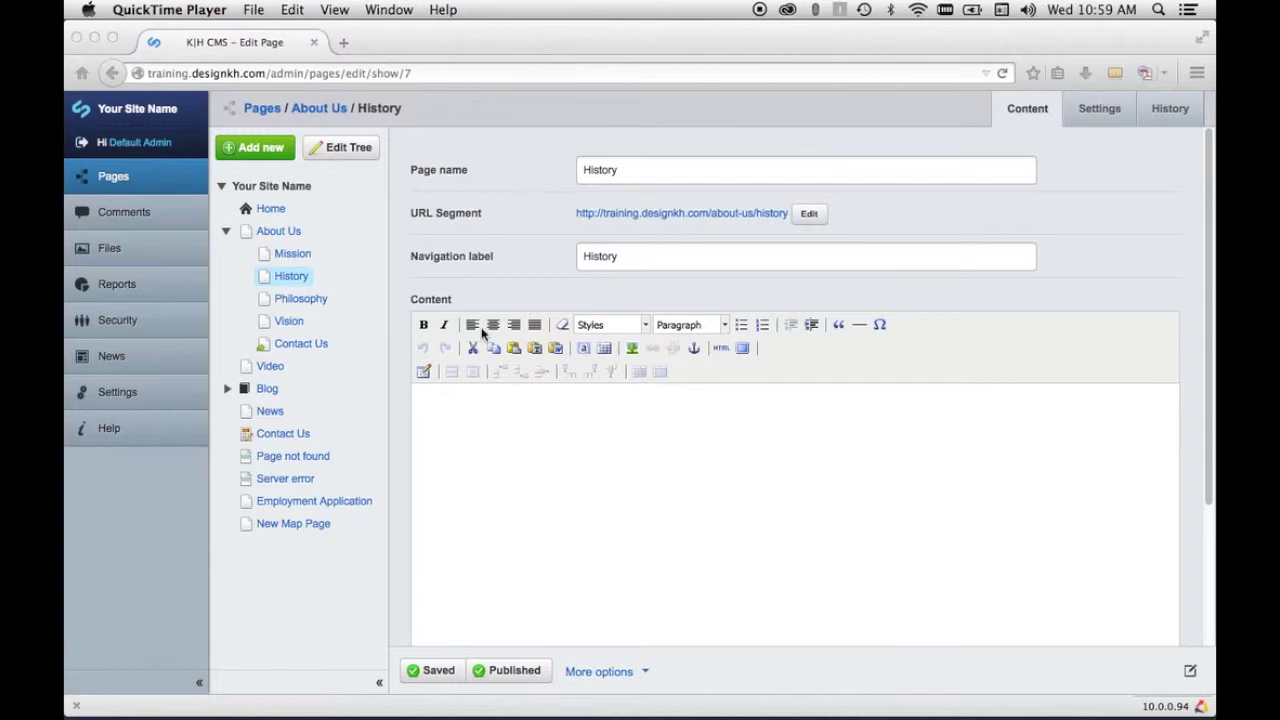
Step: Focus the browser and place the insertion point in the History page content
click(423, 373)
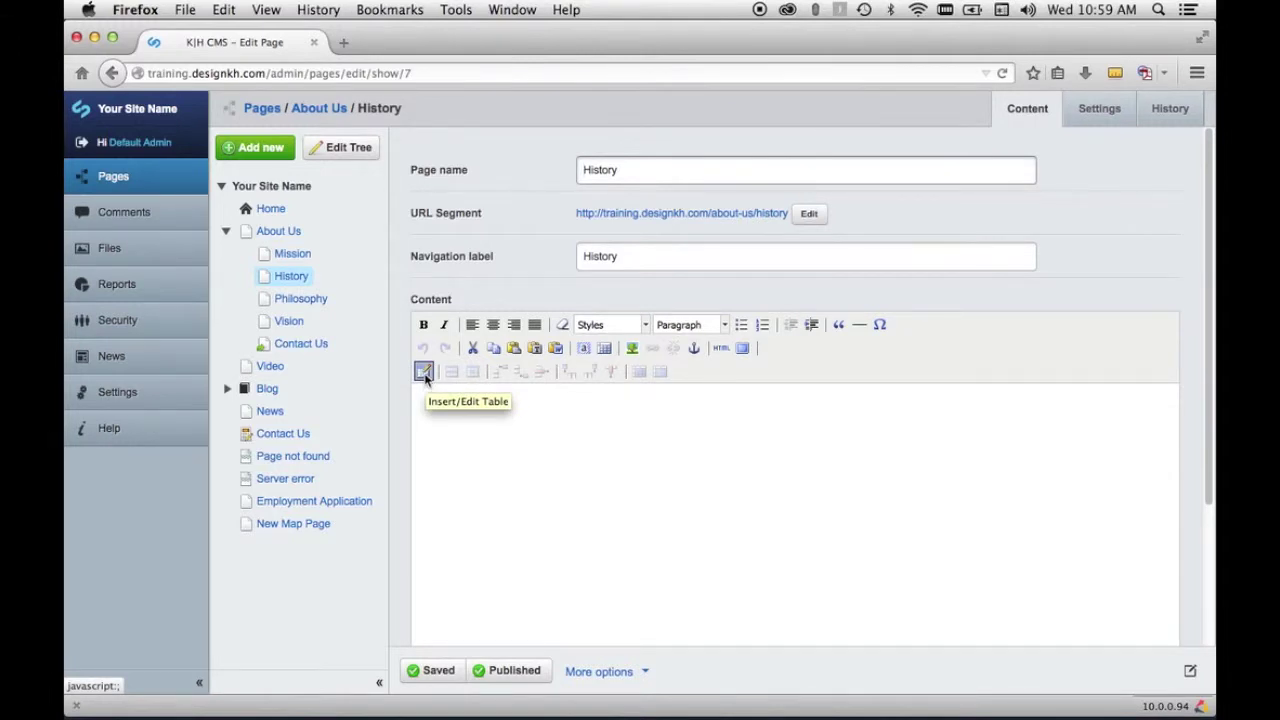
click(424, 373)
click(424, 373)
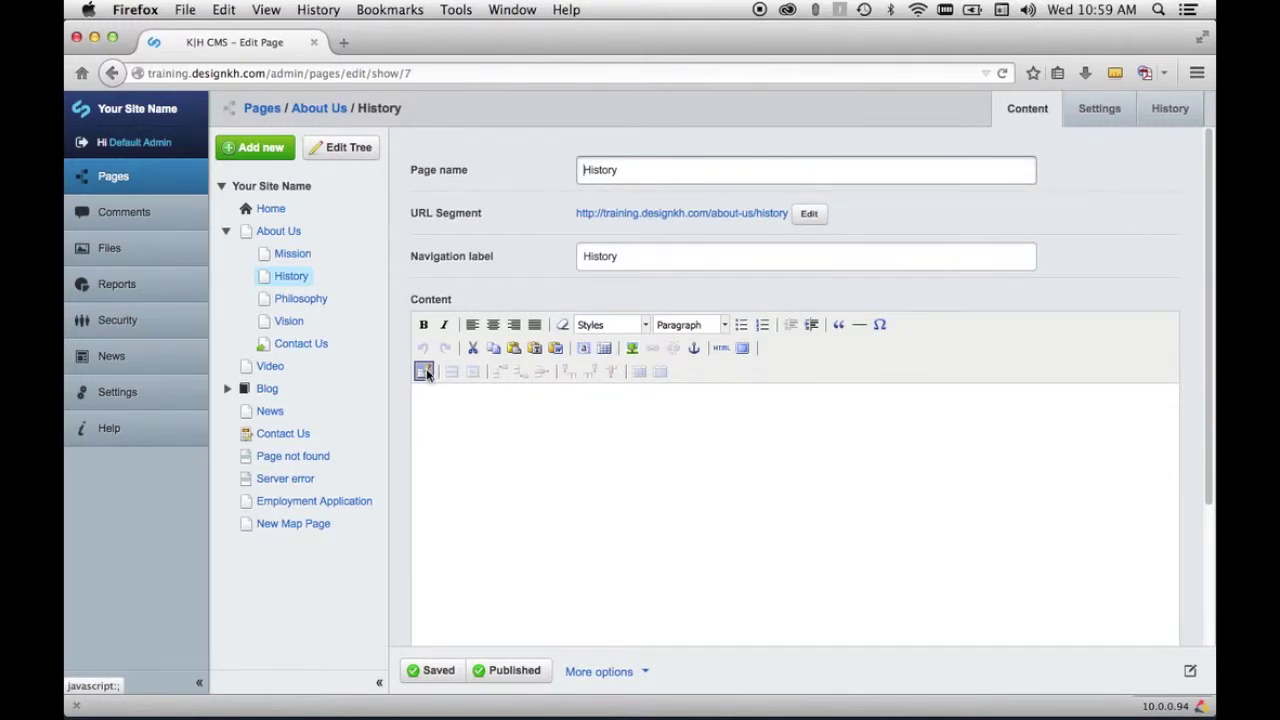
click(446, 416)
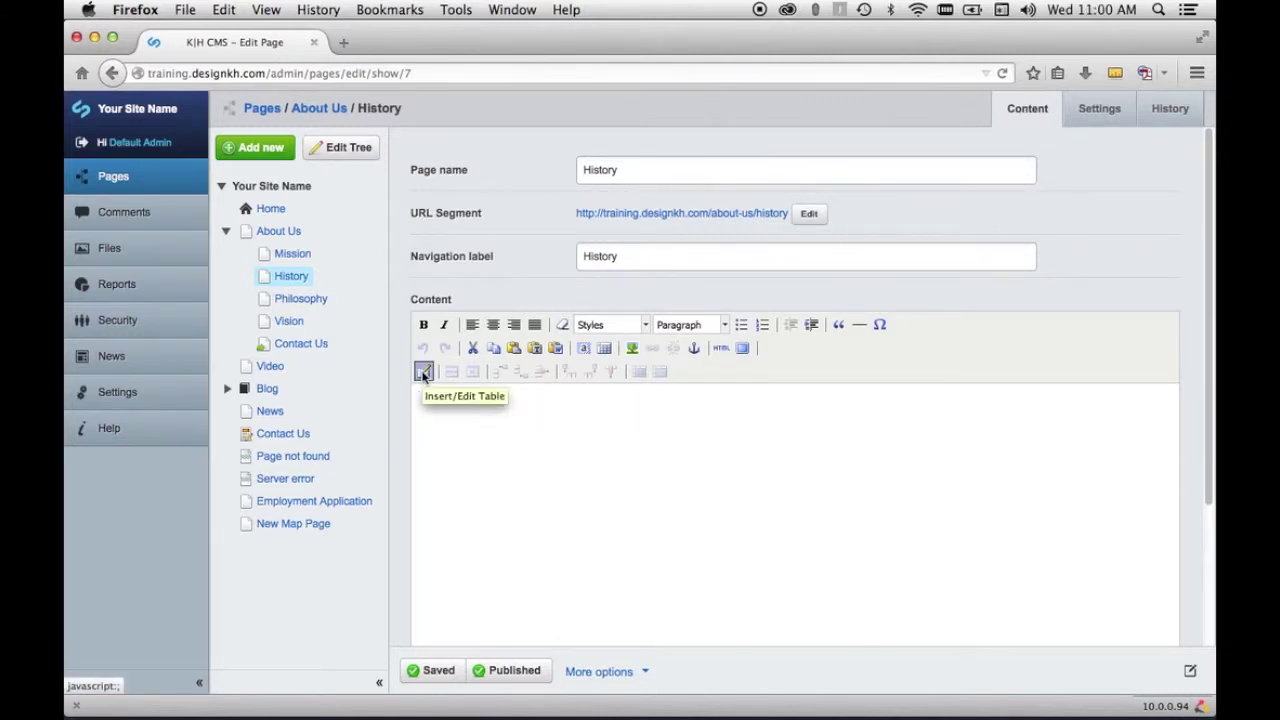
Step: Insert a table with 4 columns, 4 rows and a width of 10
click(424, 372)
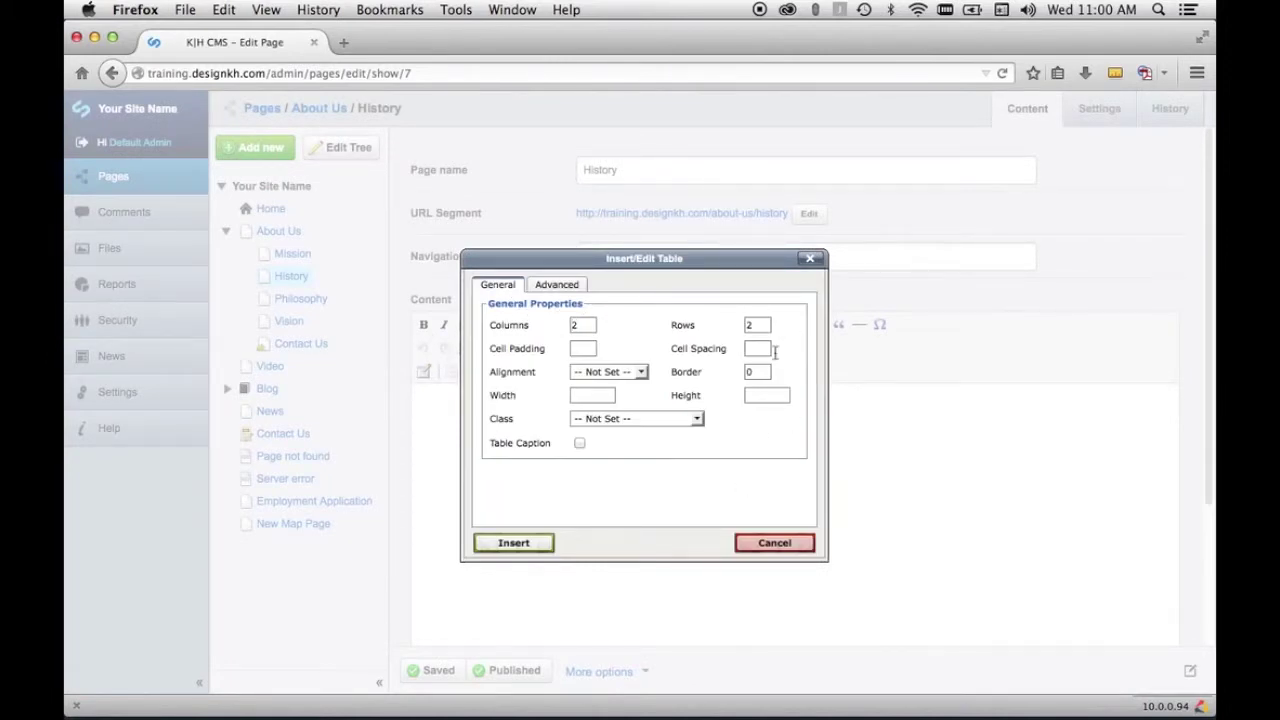
double_click(567, 325)
text(4)
double_click(750, 325)
text(4)
click(572, 396)
text(100)
click(513, 546)
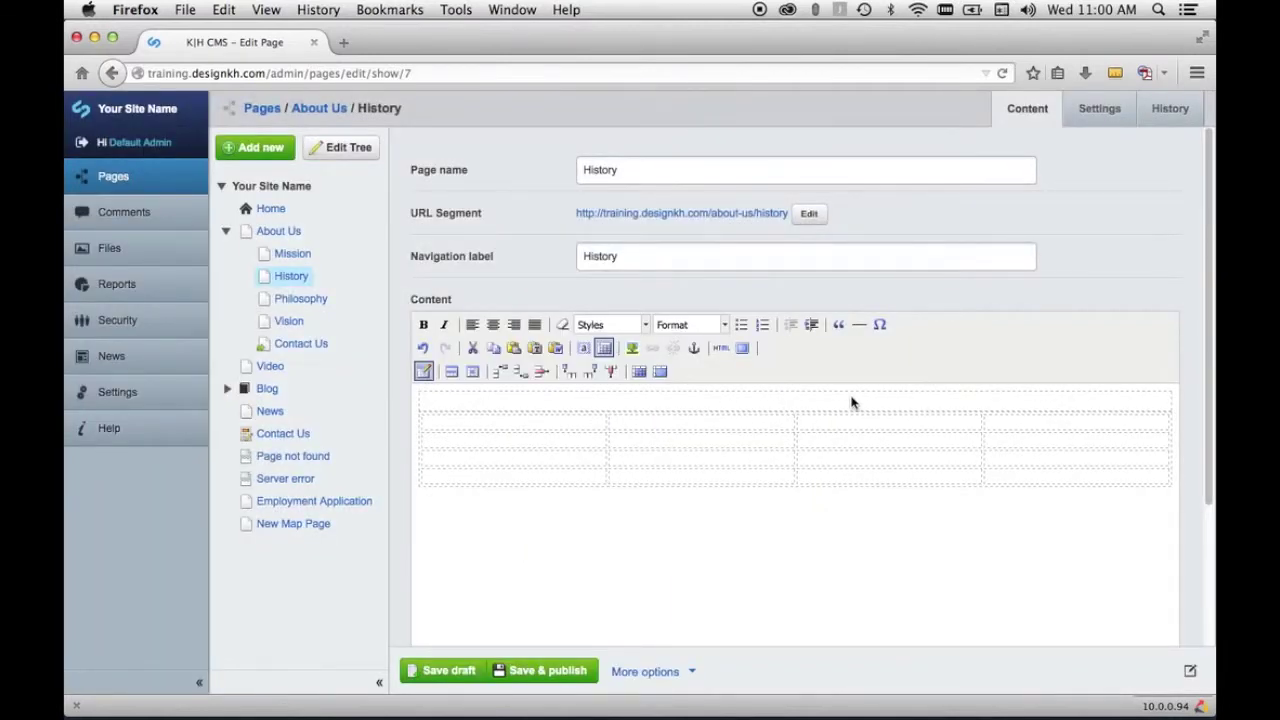
Step: Caption the table 'About Fruit', fixing a typo along the way
click(820, 402)
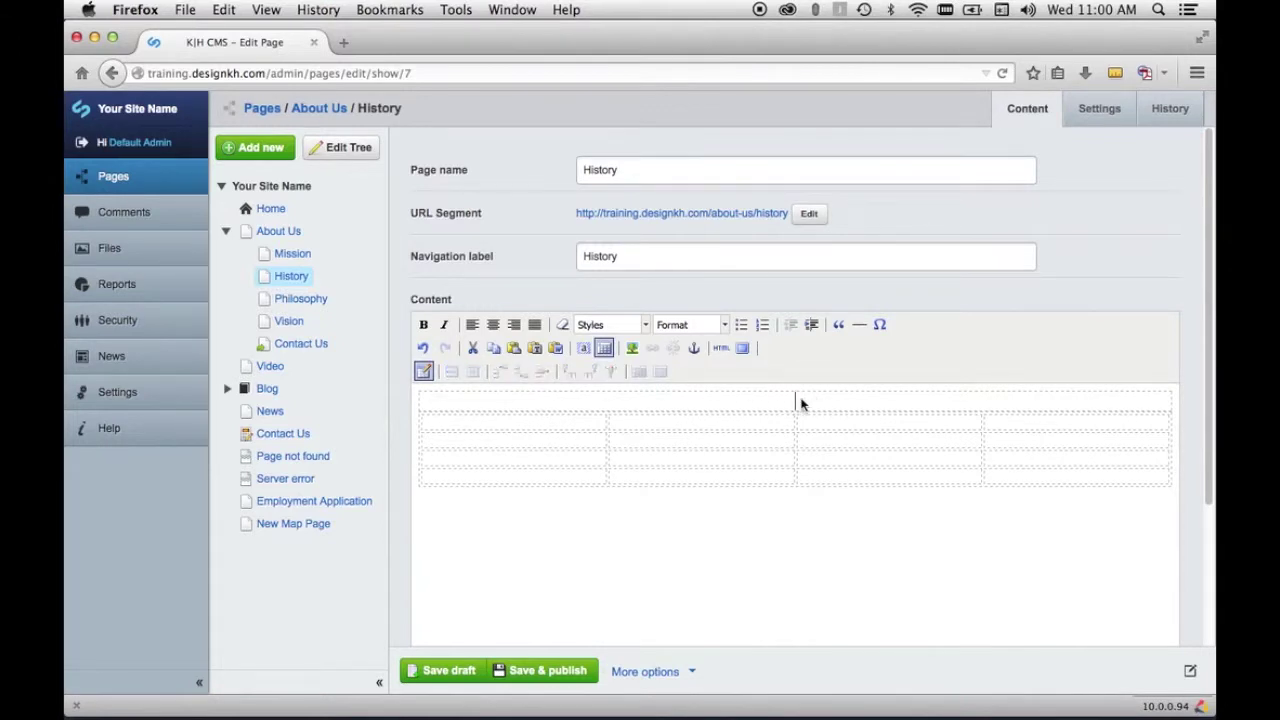
text(A)
text(bout Fui)
key(BackSpace)
key(BackSpace)
text(ruit)
Step: Fill the first row with Fruit, Color, Texture and Flavor, then select all editor content
click(460, 421)
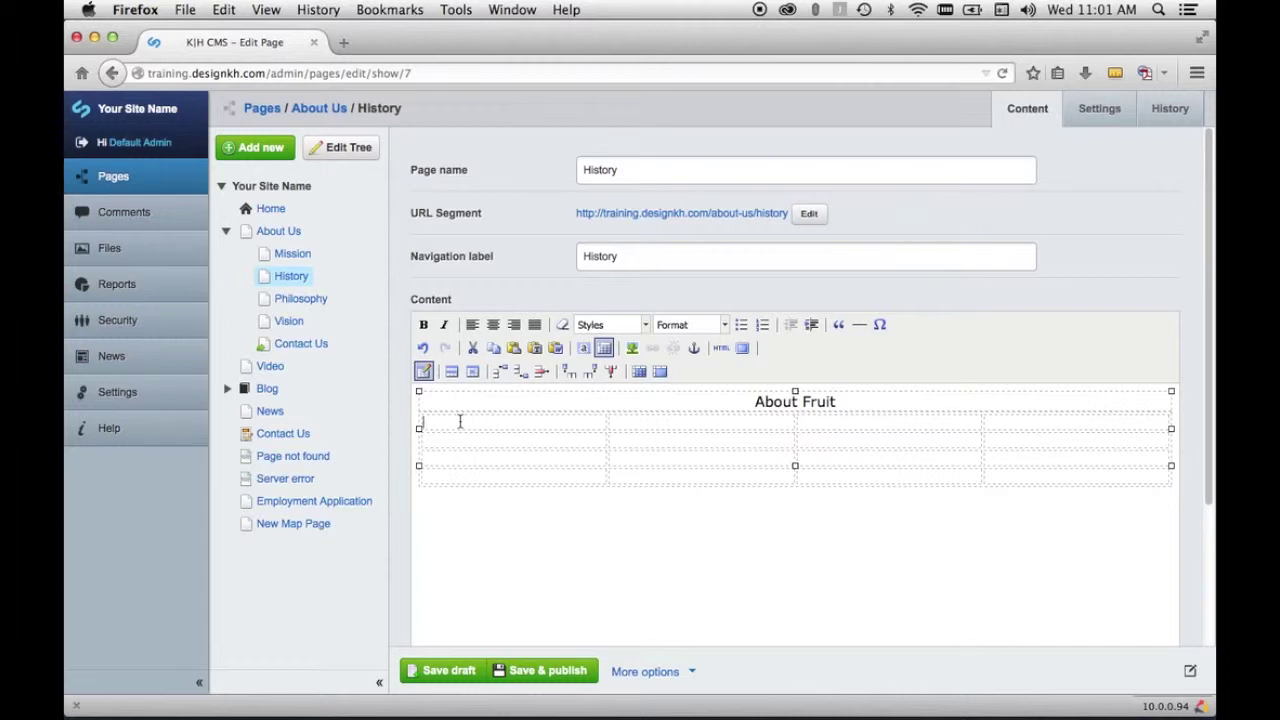
text(Fruit)
click(994, 424)
text(Co)
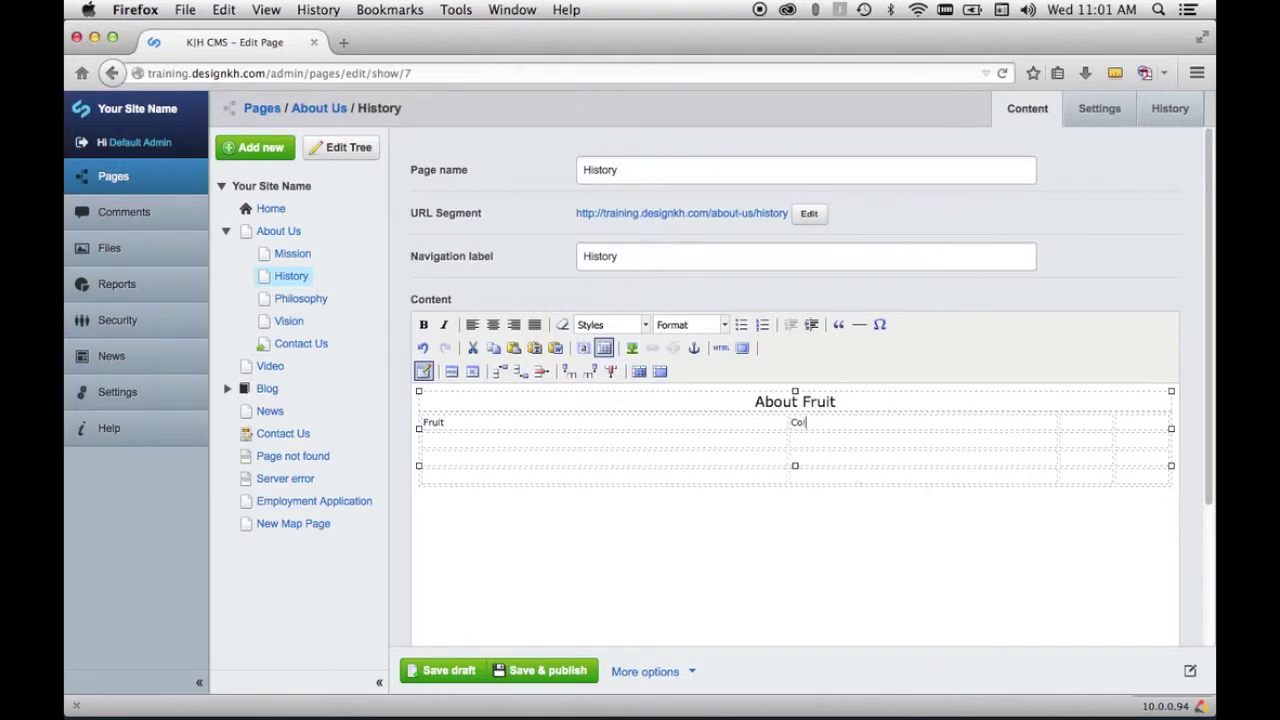
text(lor)
click(1090, 424)
text(Texture)
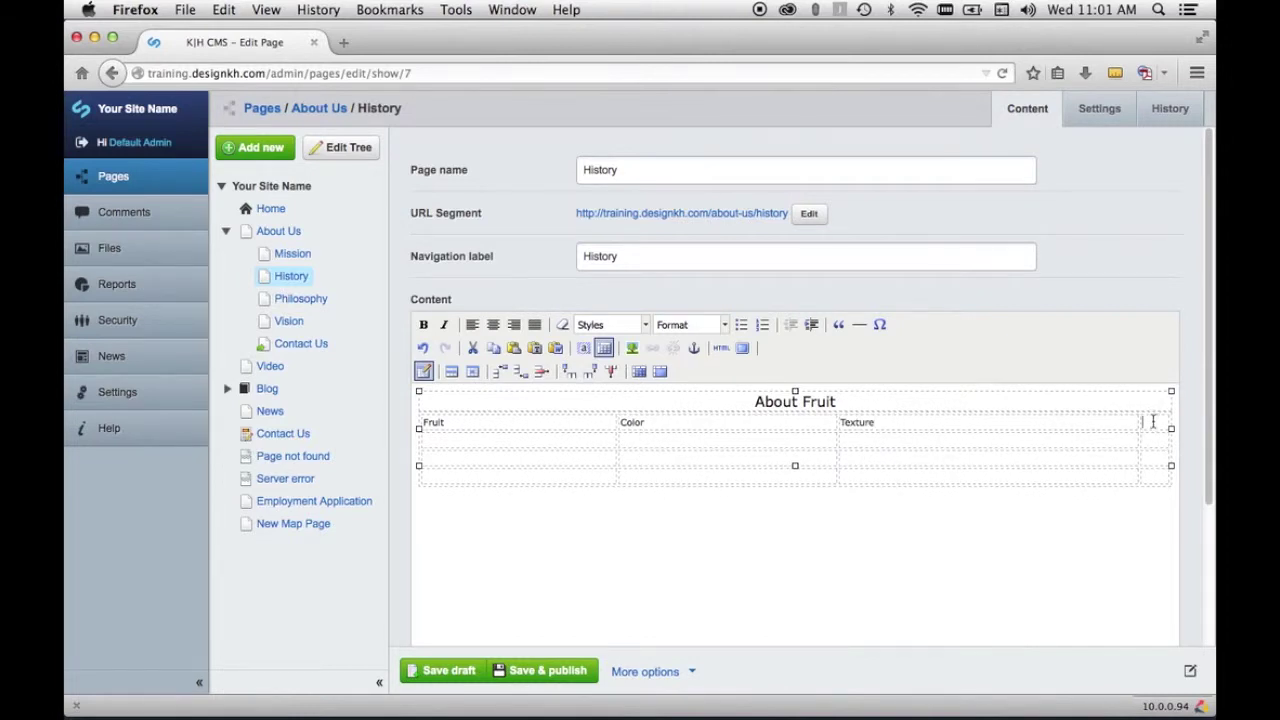
click(1153, 421)
text(Flavor)
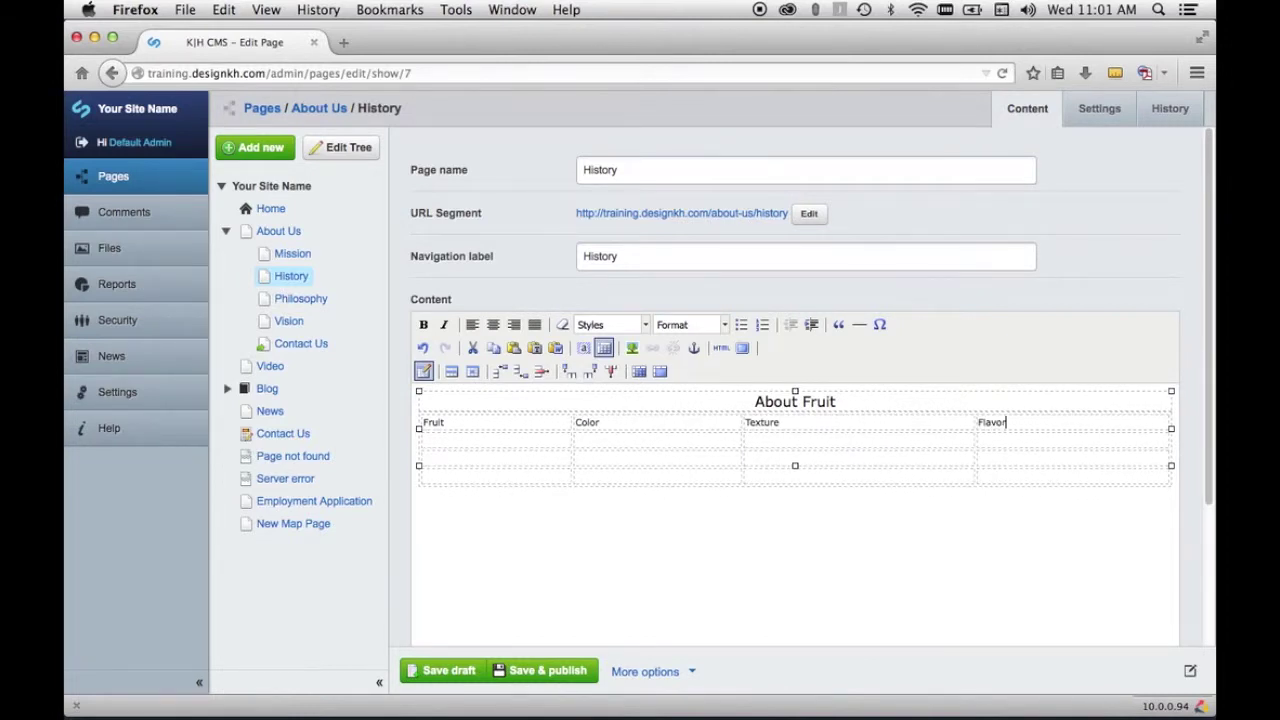
click(1024, 581)
key(super+a)
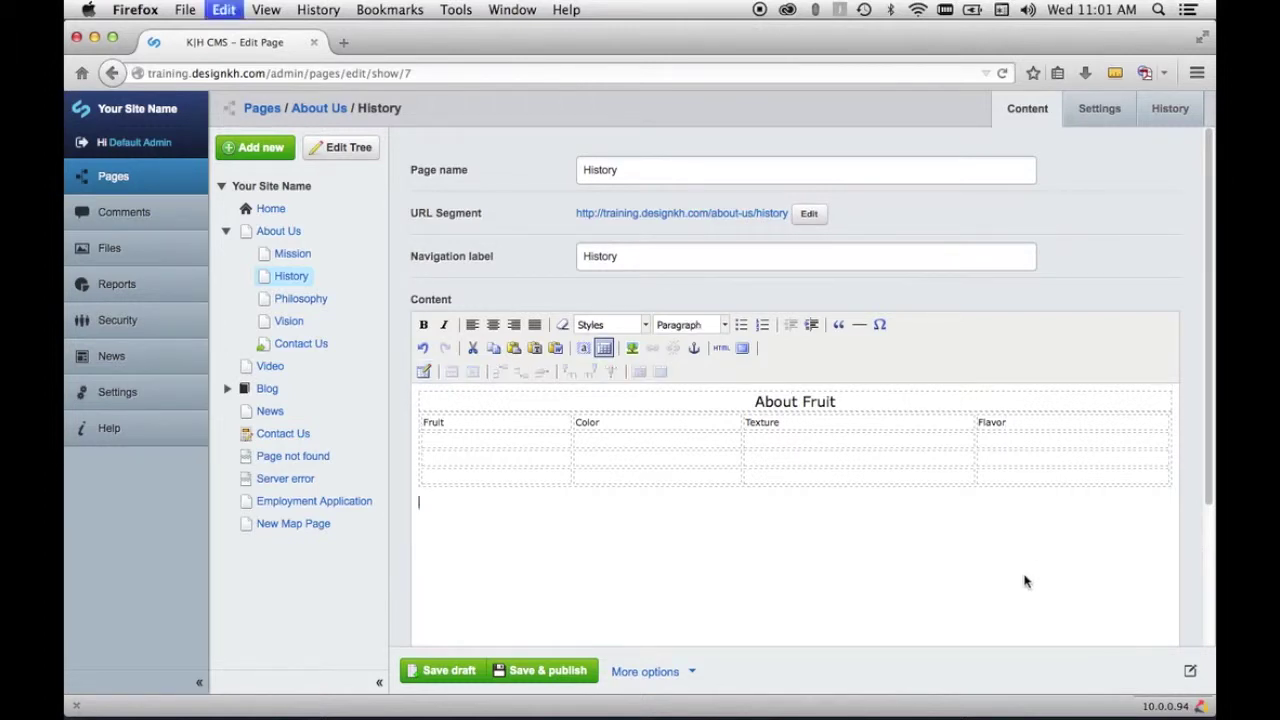
Step: Paste in the completed Apple, Banana and Pear rows
text(About Fruit Fruit	Color	Texture	Flavor Apple	Green	Crisp	Sweet Banana	Yellow	Soft	Sweet Pear	Yellow	Soft	Sweet)
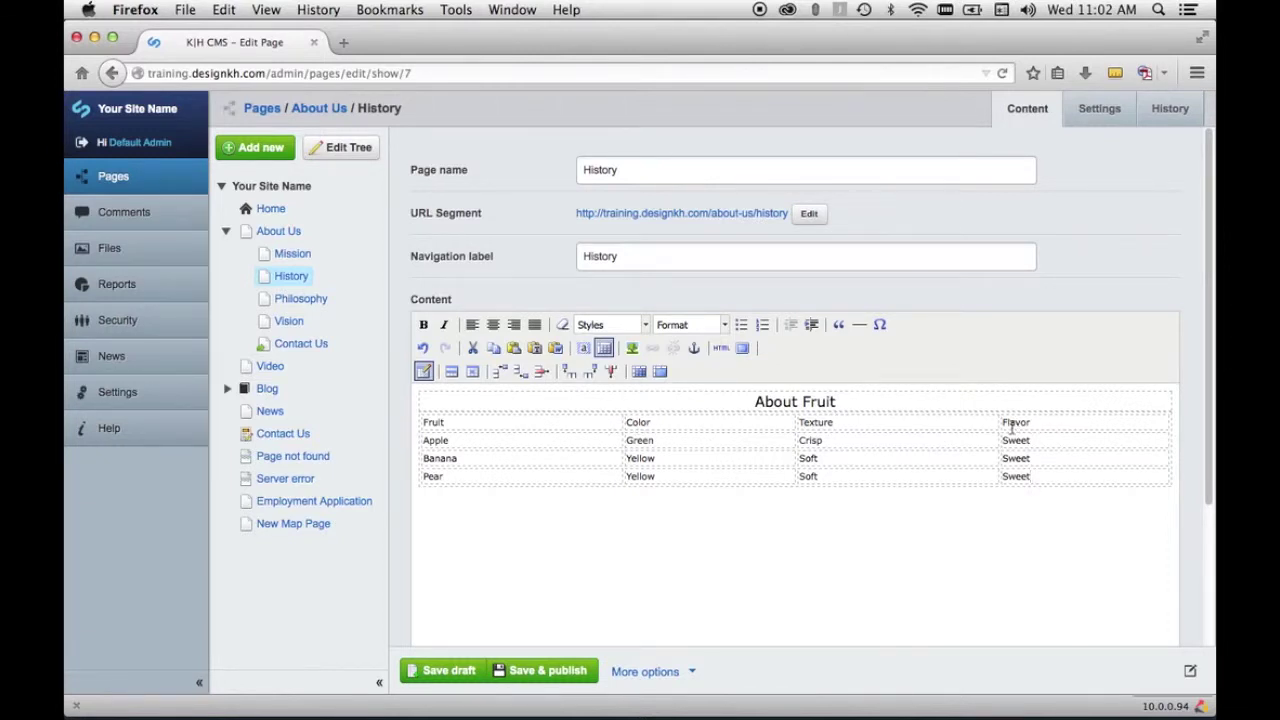
click(469, 423)
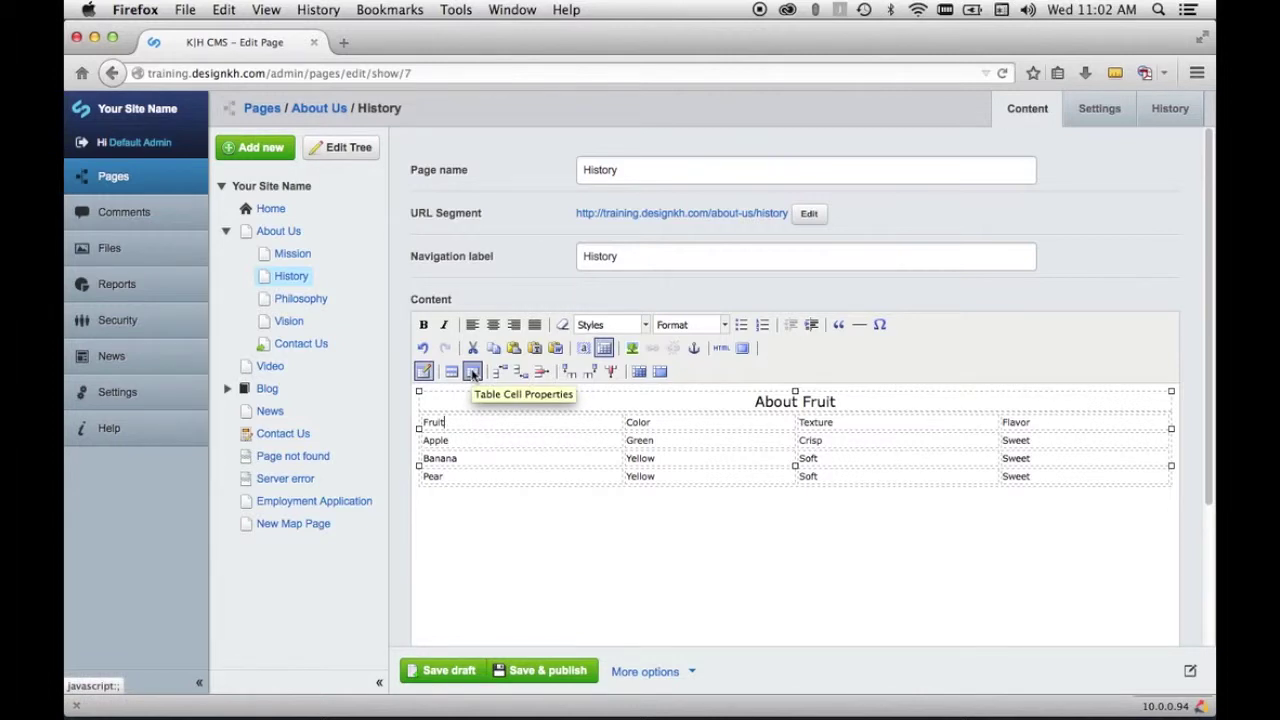
Step: Make the Fruit/Color/Texture/Flavor row column-scoped header cells, updating all cells in the row
click(472, 372)
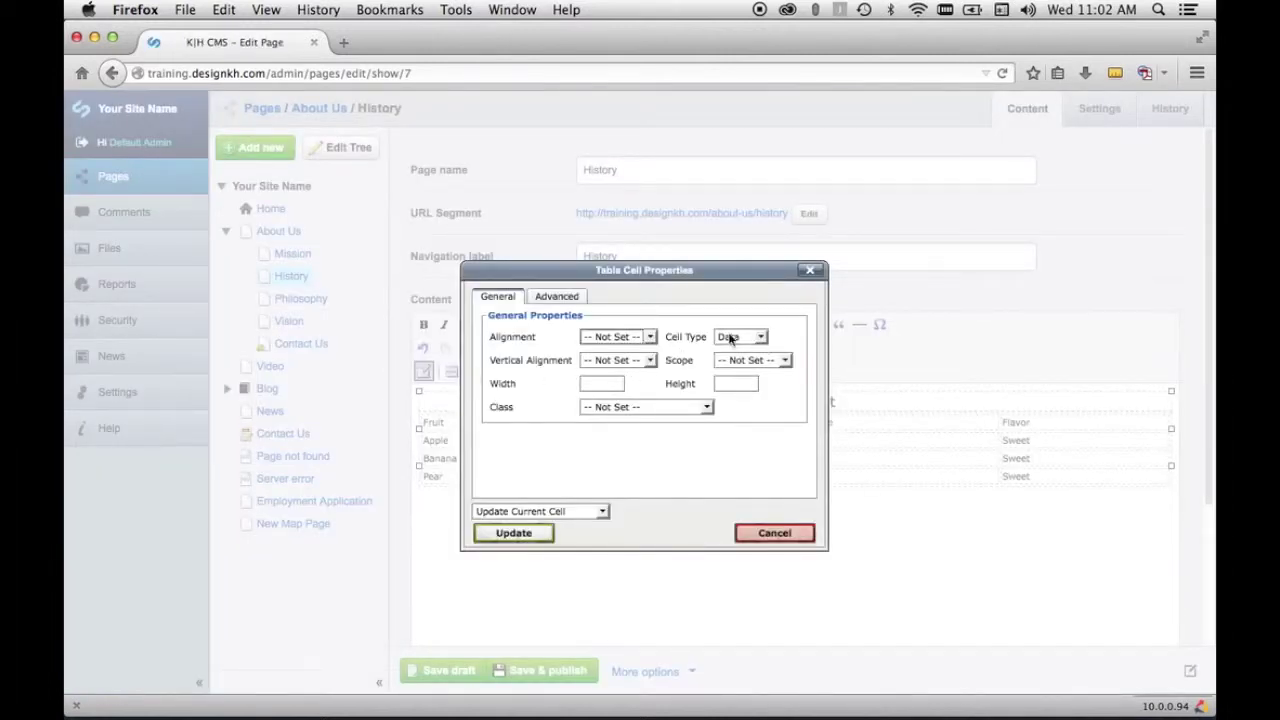
click(760, 340)
click(740, 362)
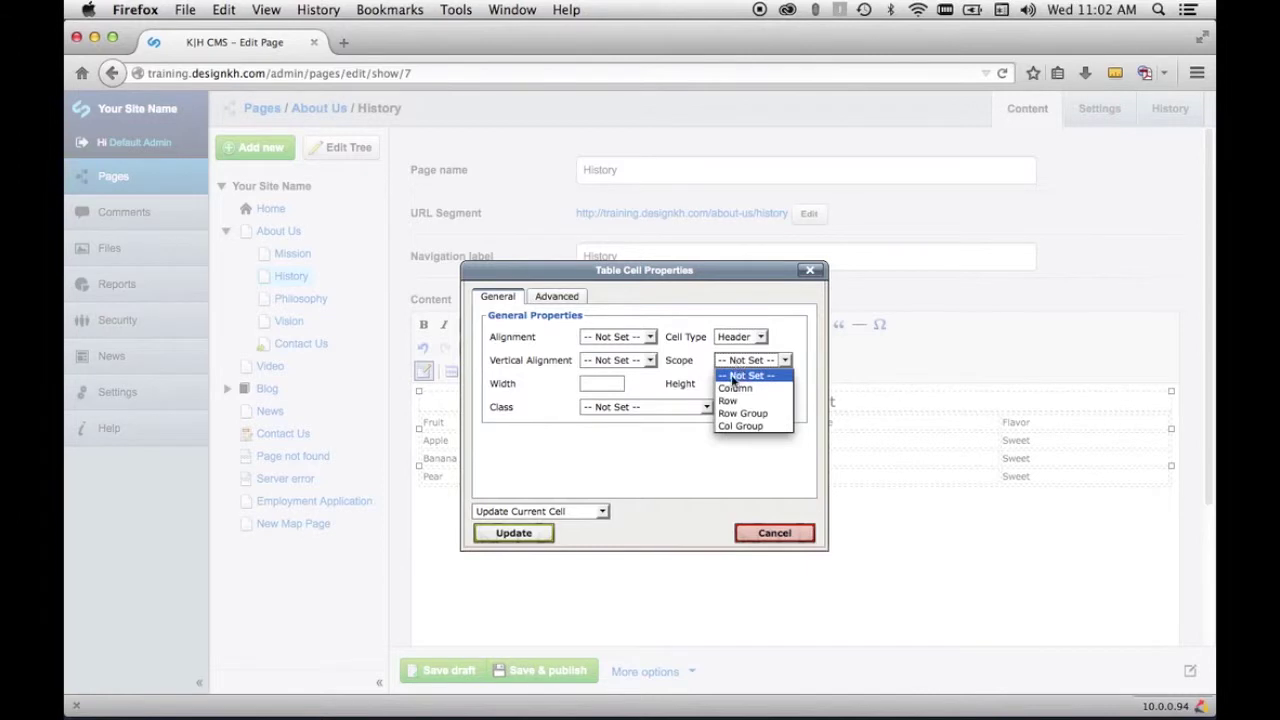
click(733, 388)
drag(643, 278, 777, 297)
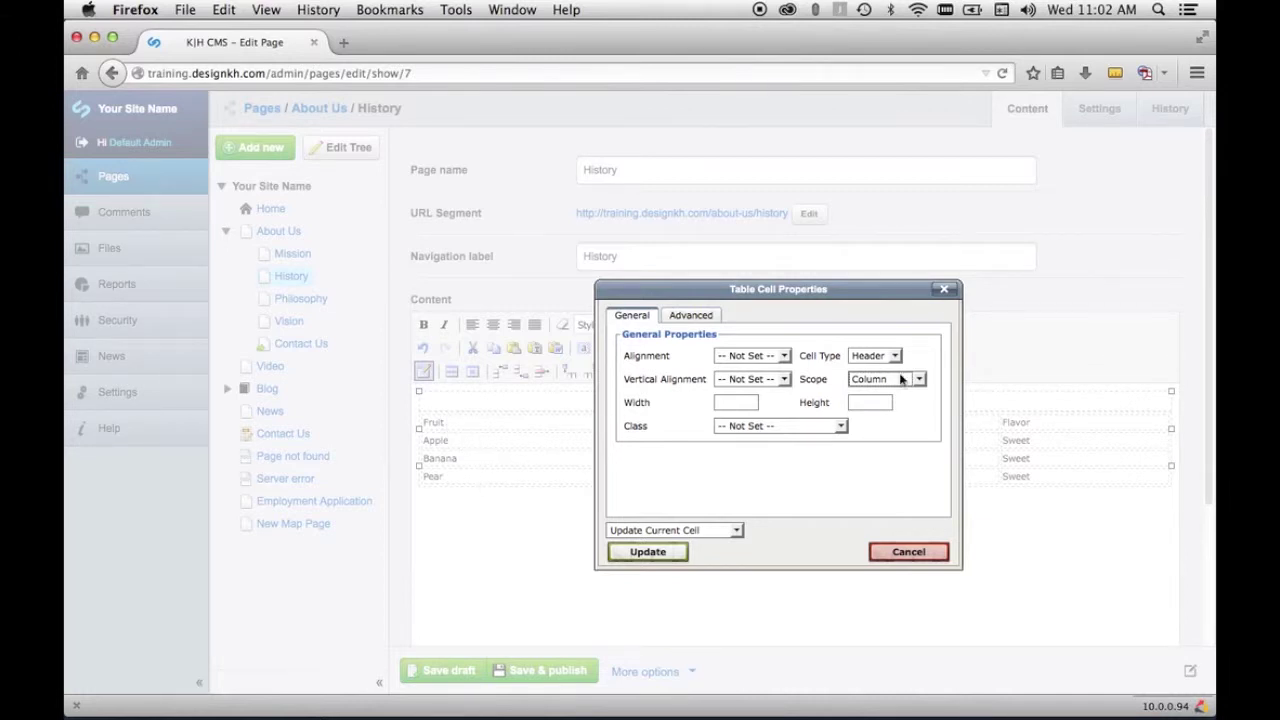
click(738, 532)
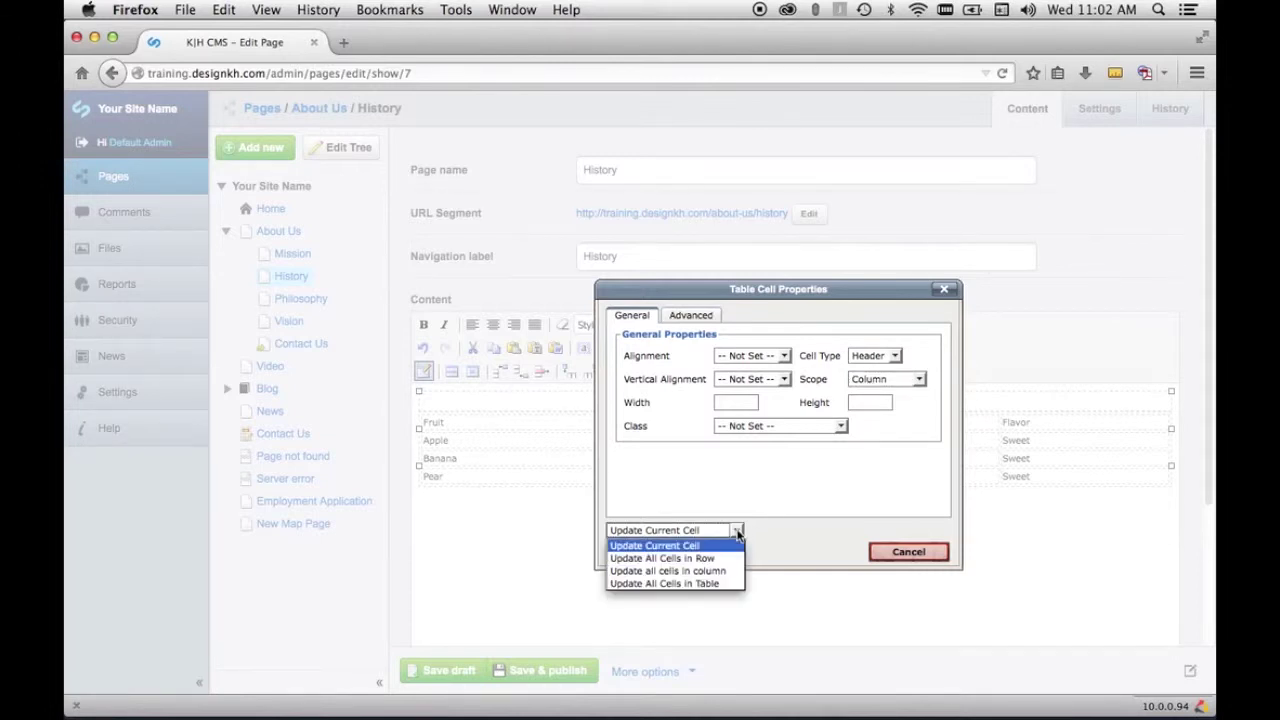
click(657, 558)
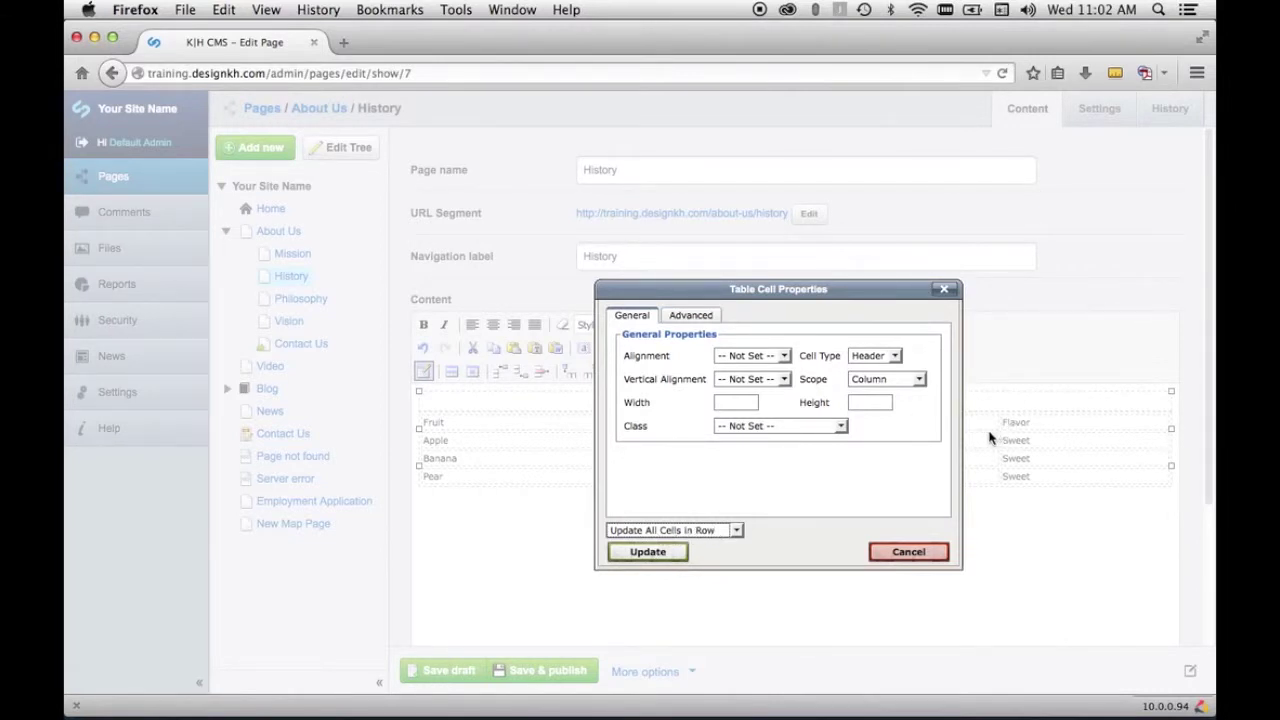
click(648, 552)
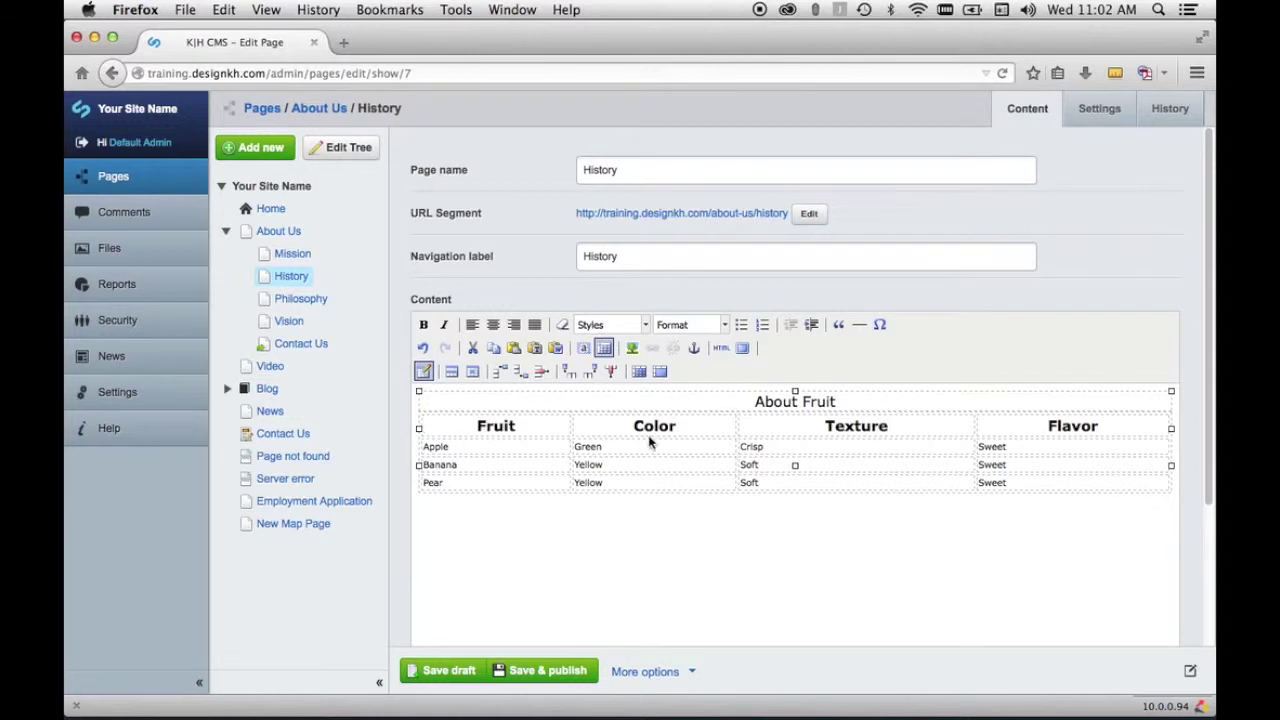
click(467, 447)
Step: Make the Apple cell a row-scoped header cell
click(473, 372)
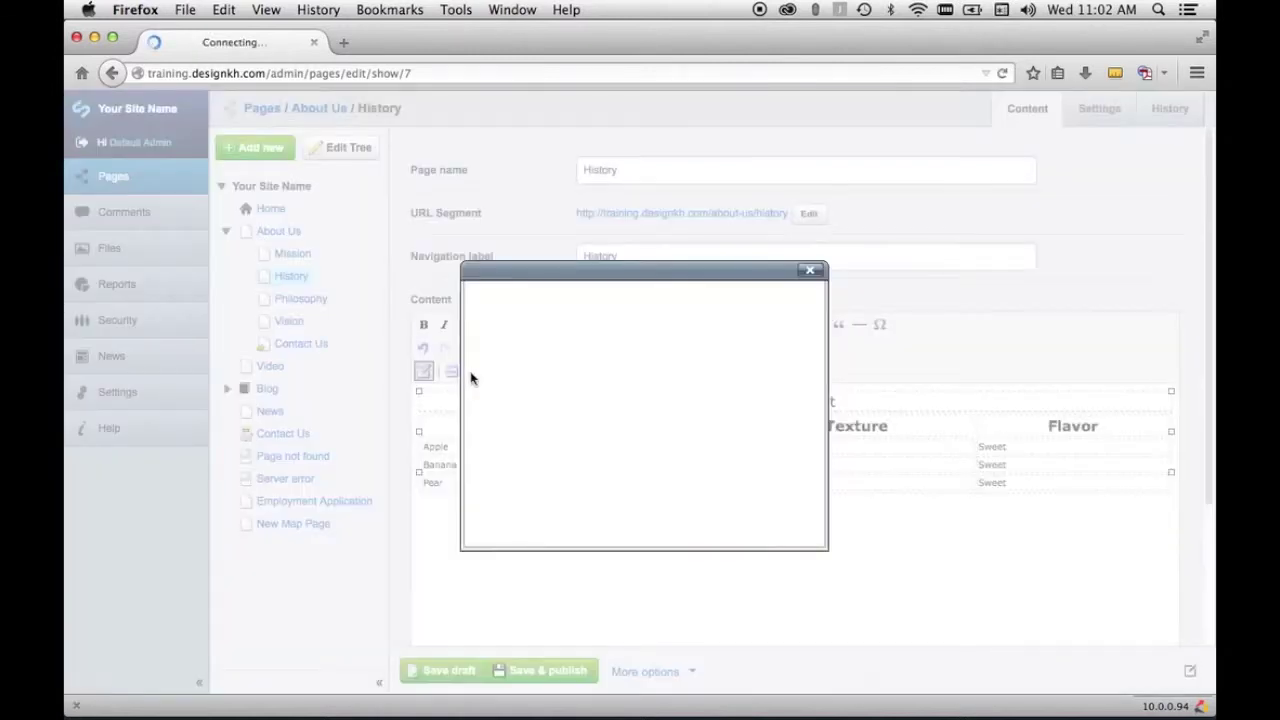
click(737, 338)
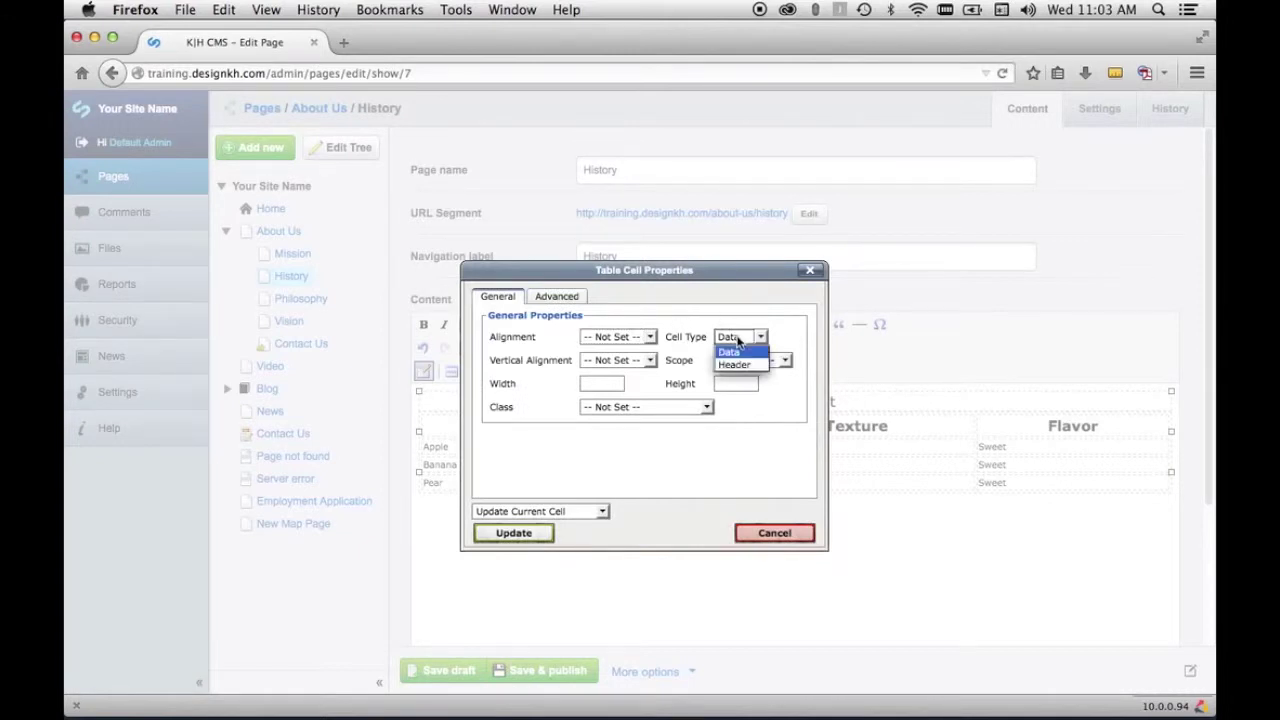
click(740, 362)
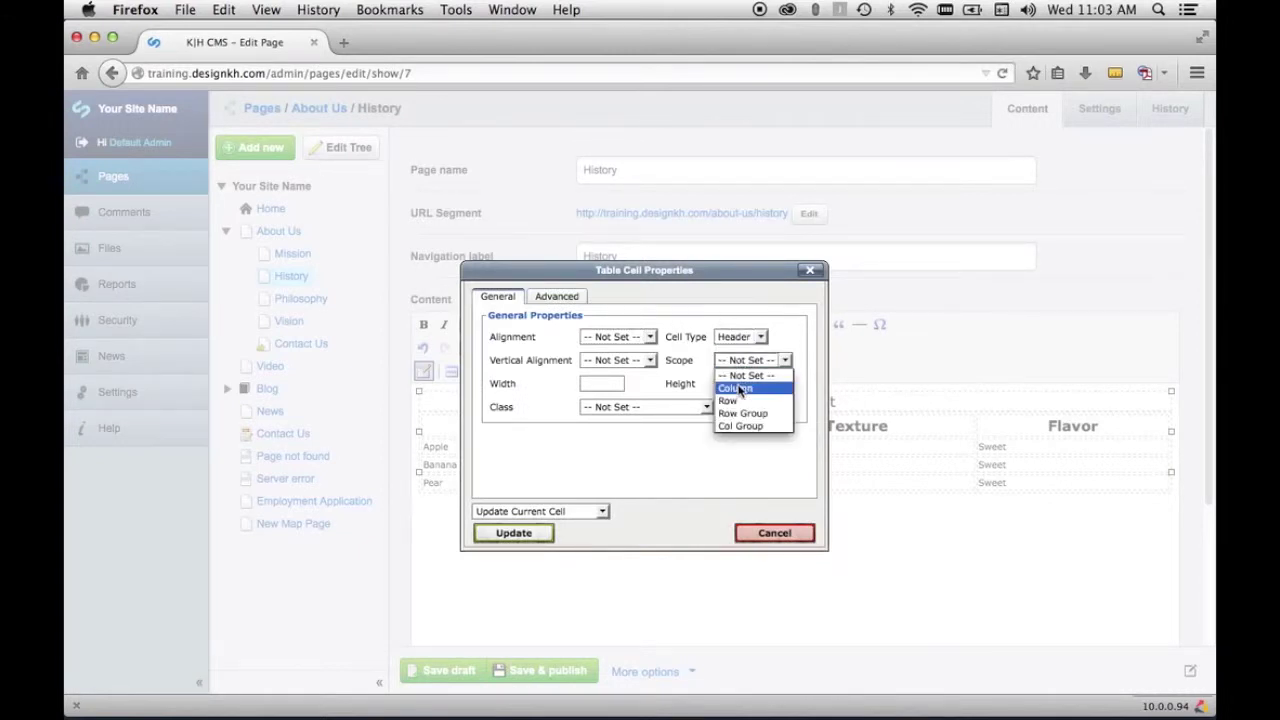
click(728, 400)
click(513, 533)
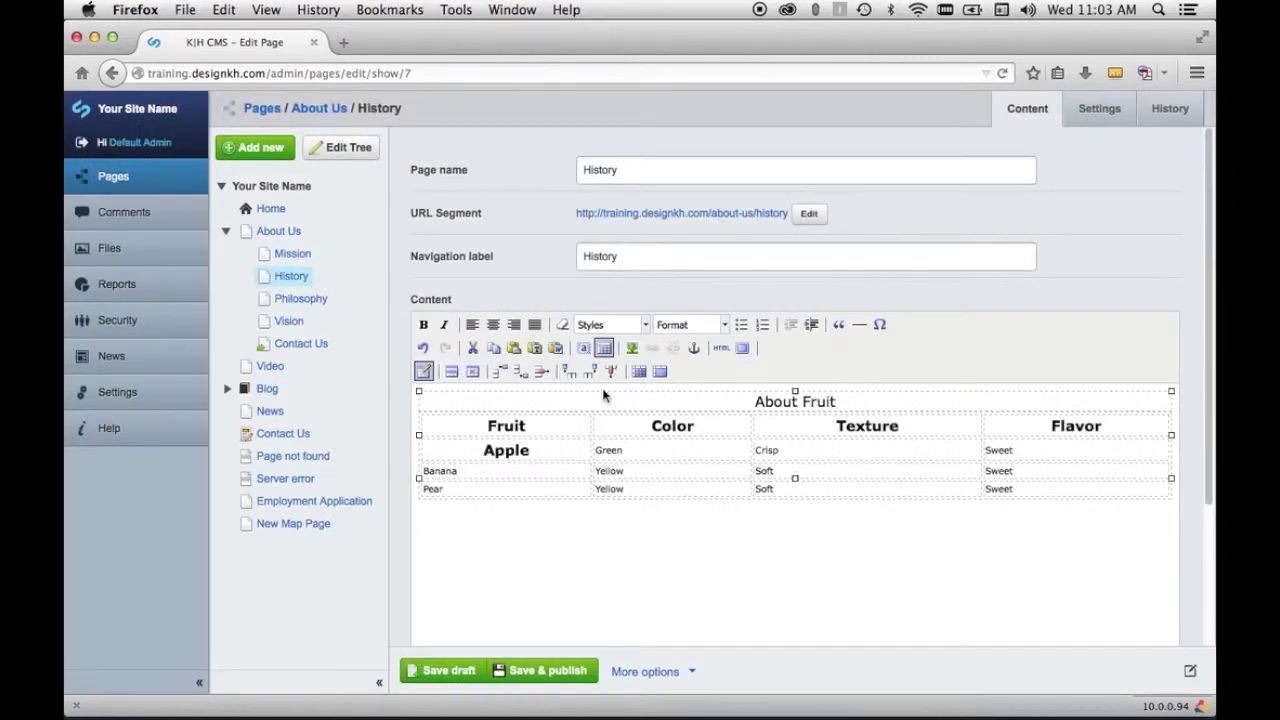
Step: Make the Banana cell a row-scoped header, updating only that cell
click(473, 371)
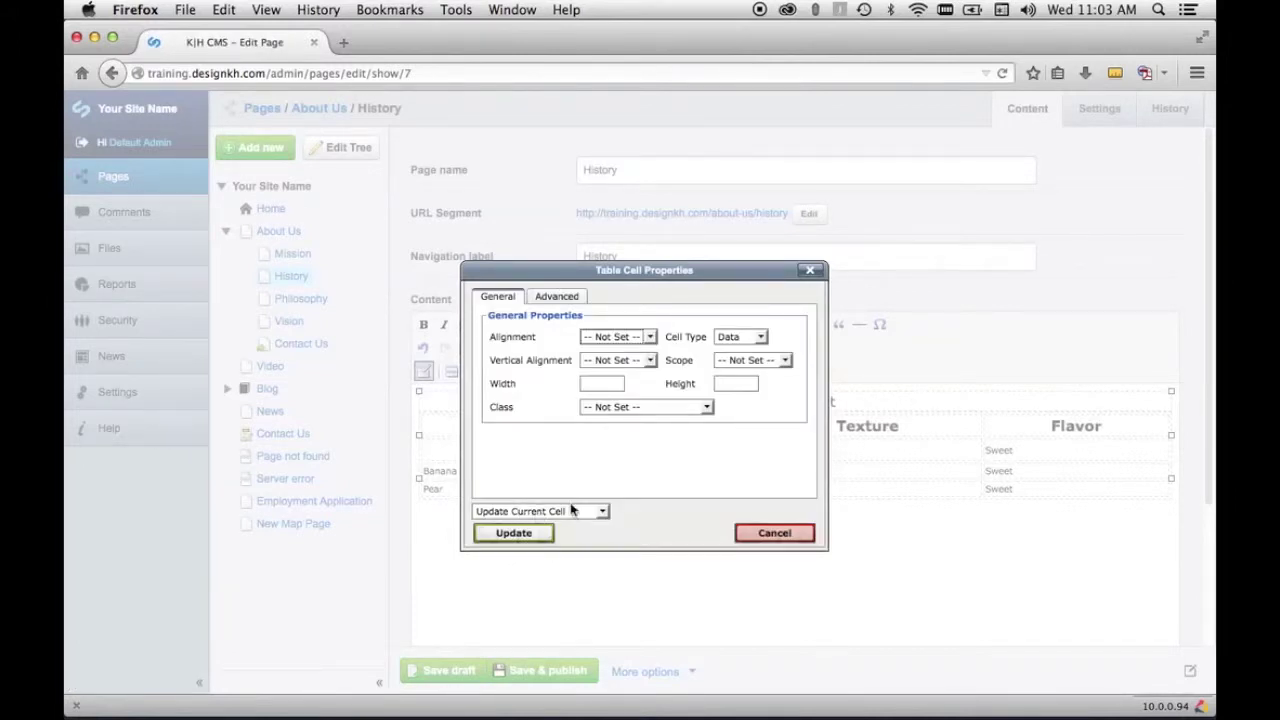
click(724, 337)
click(732, 364)
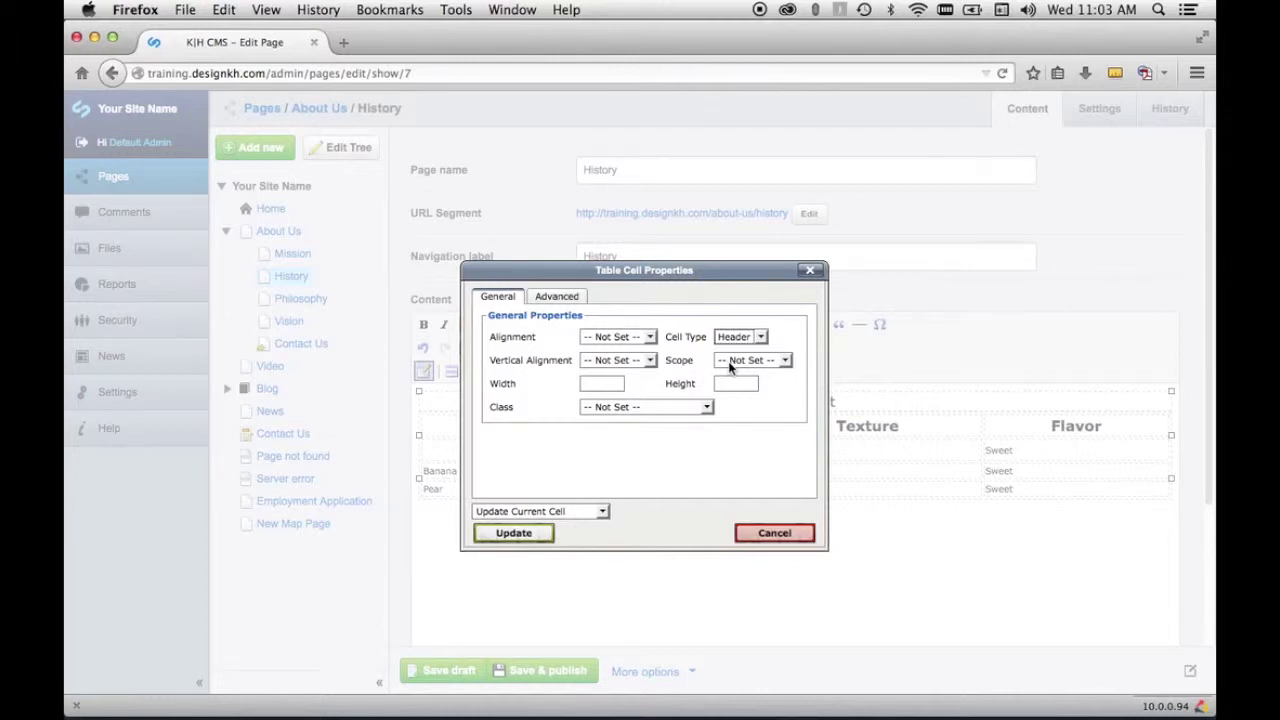
click(741, 364)
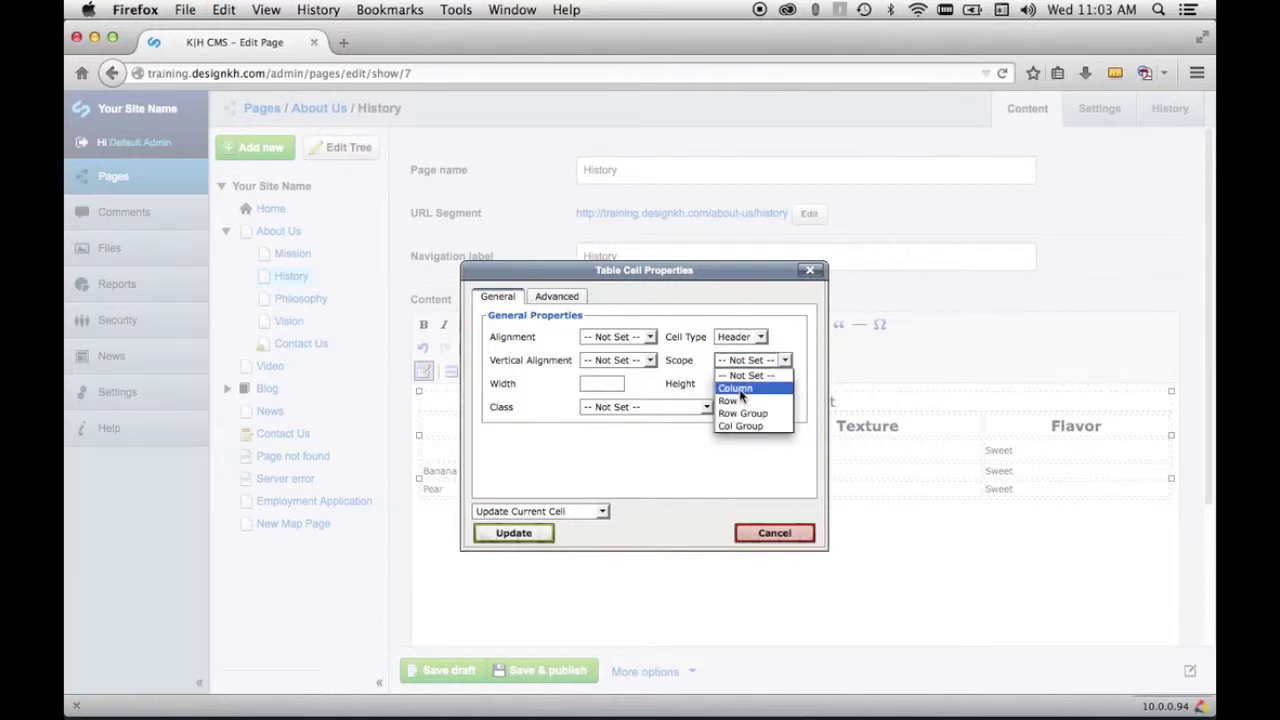
click(742, 386)
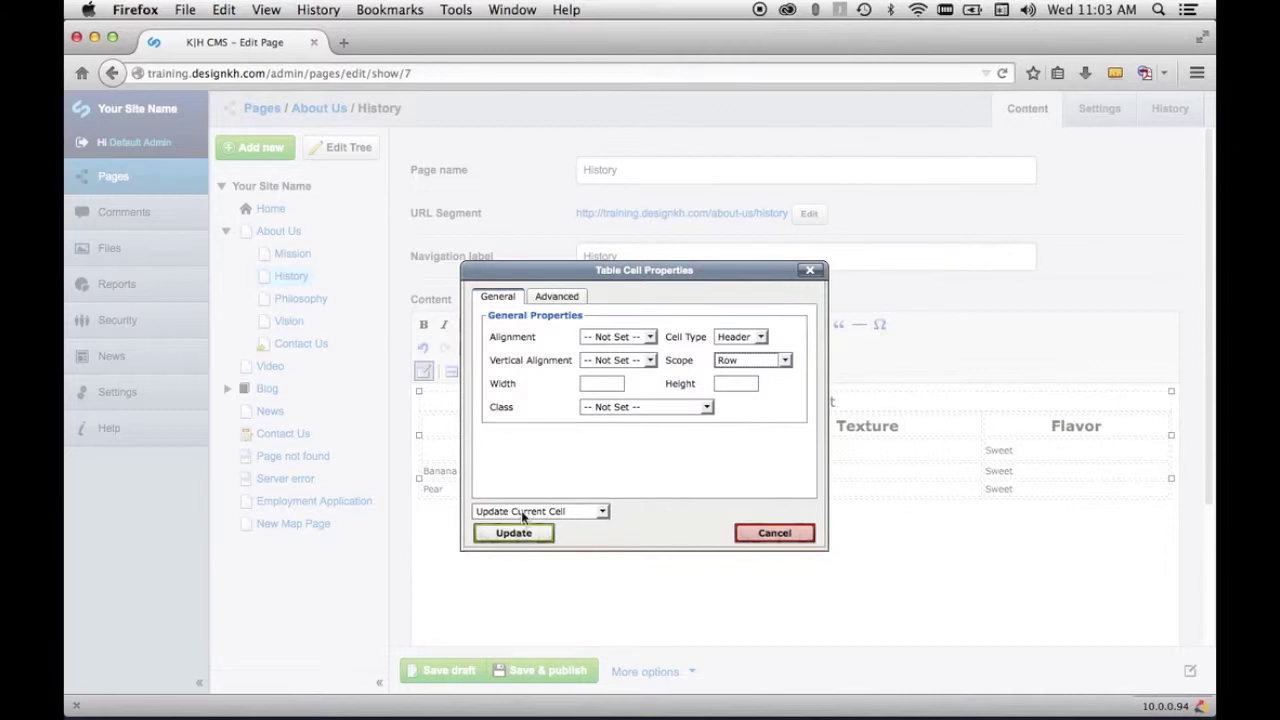
click(526, 511)
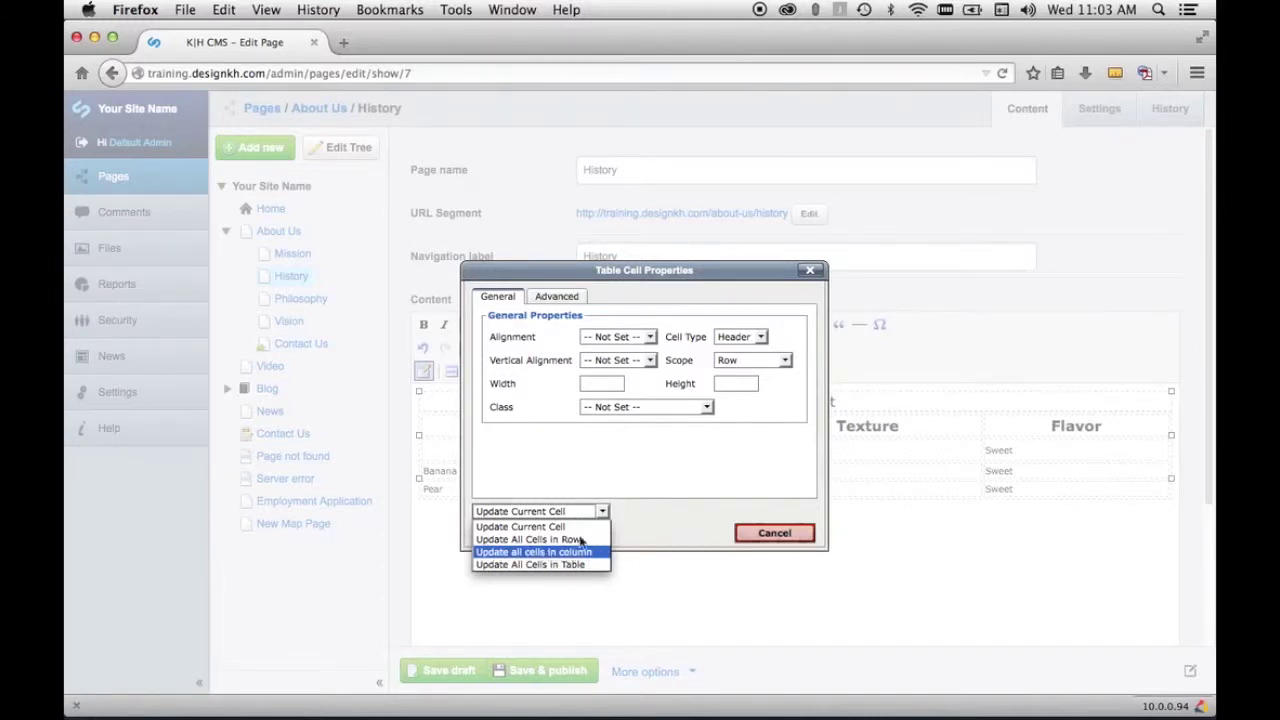
click(578, 526)
click(500, 533)
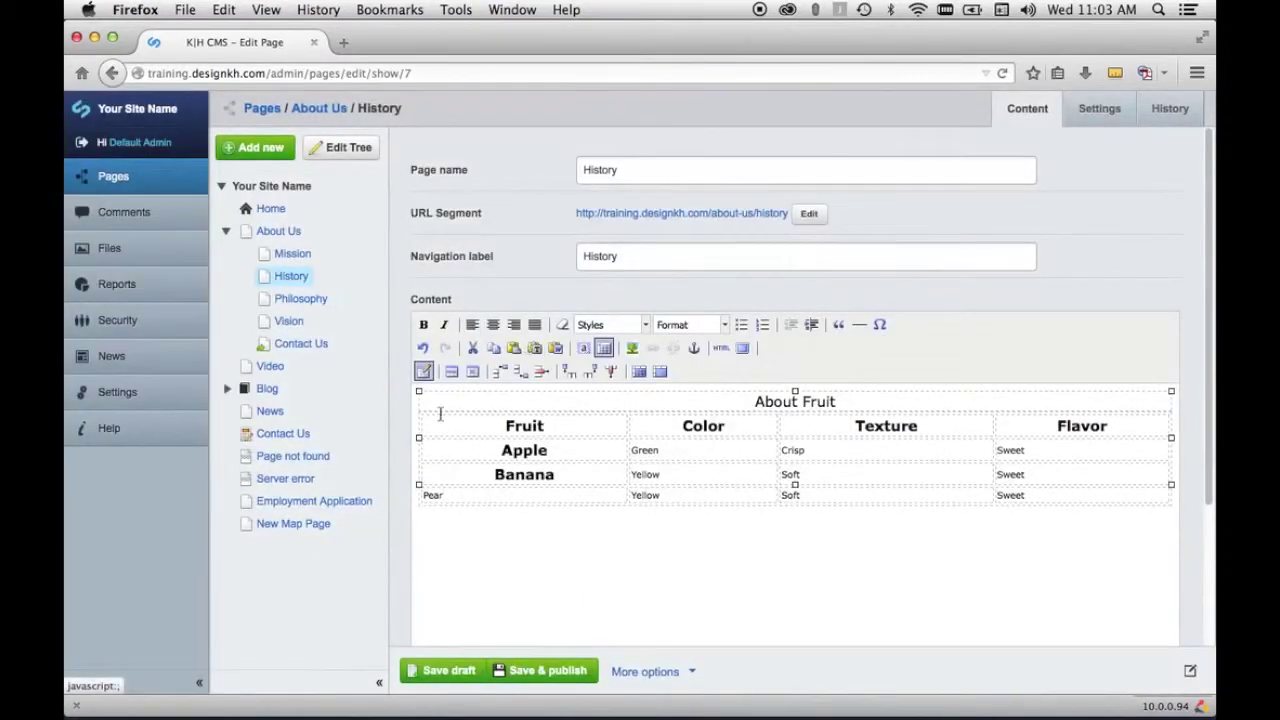
Step: Make the Pear cell a row-scoped header cell
click(468, 375)
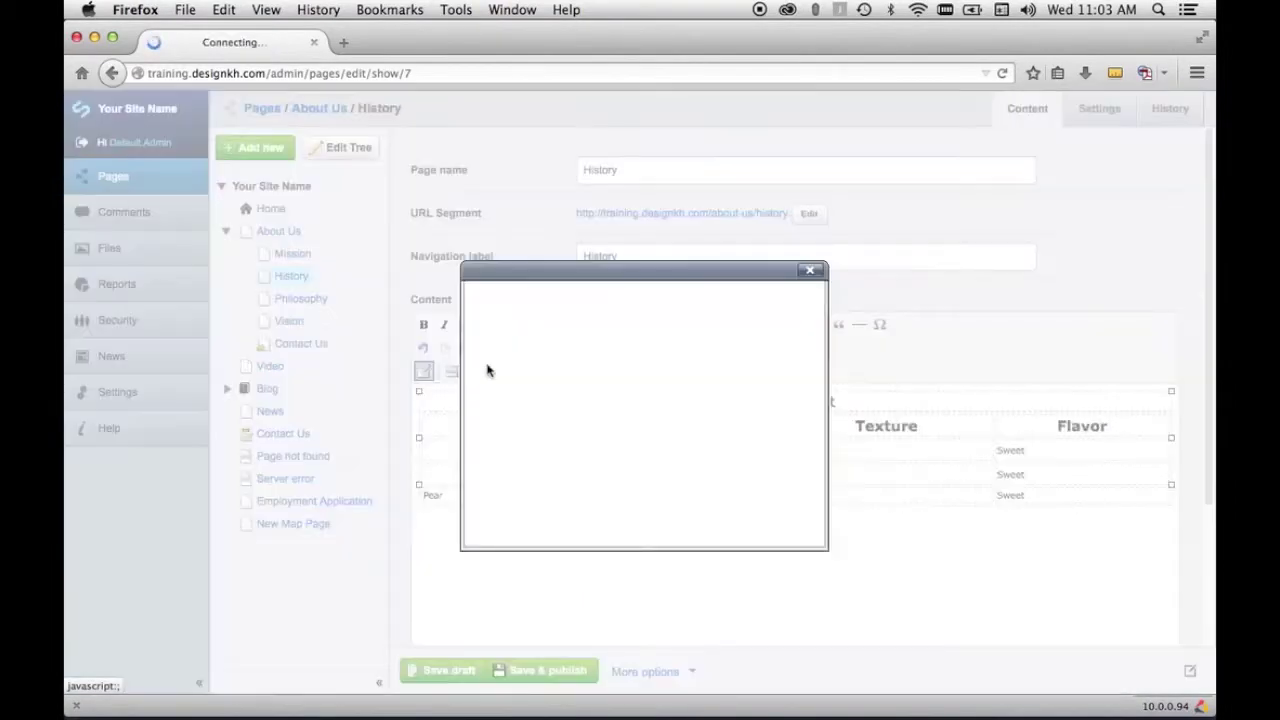
click(752, 338)
click(738, 364)
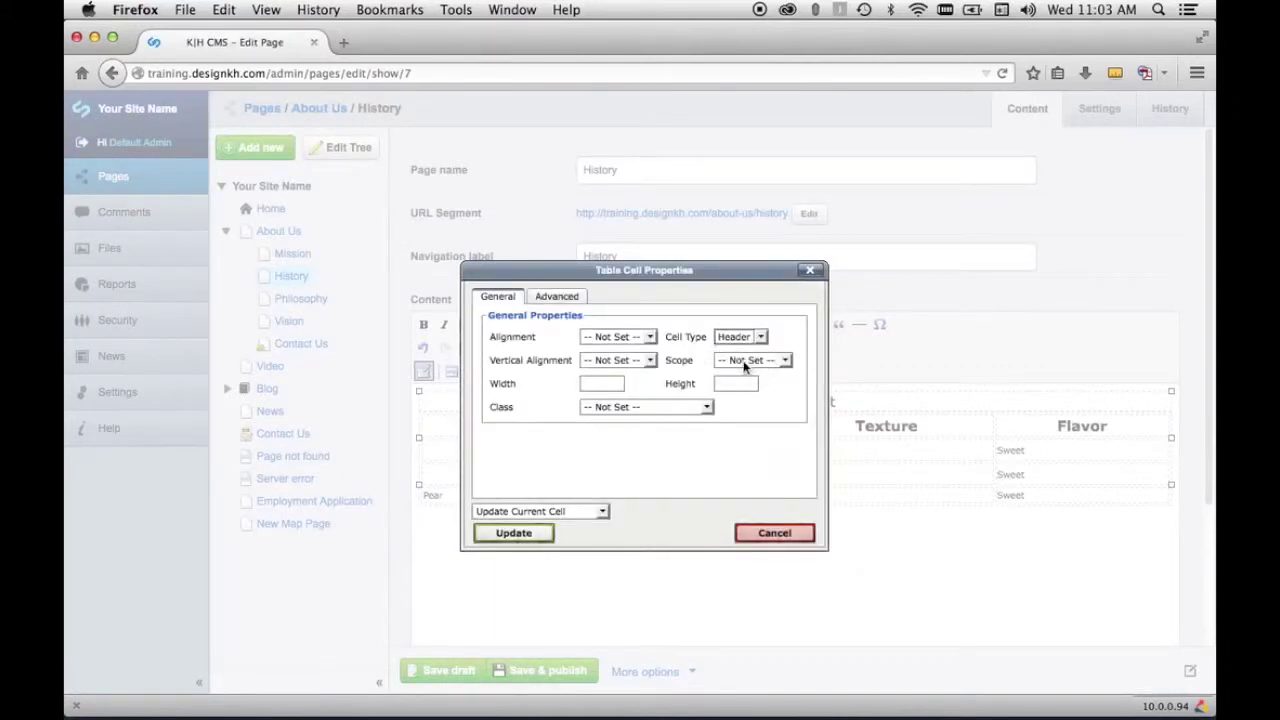
click(740, 400)
click(545, 530)
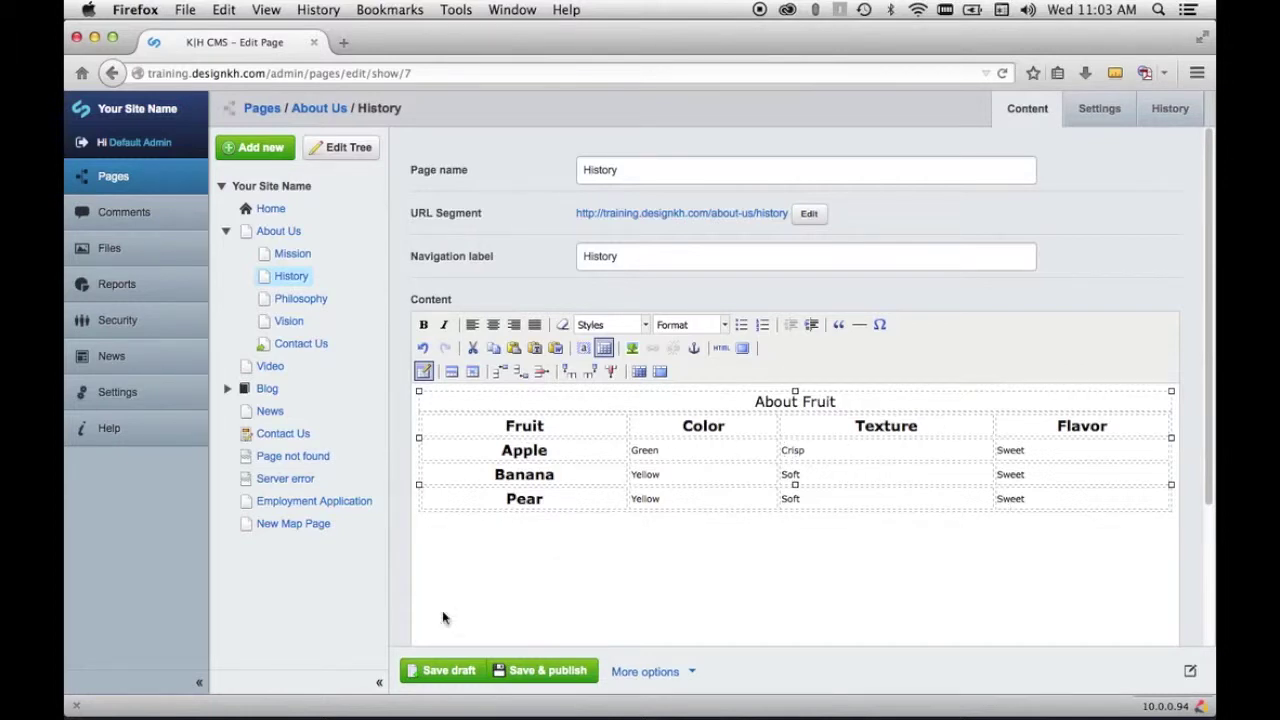
Step: Save the History page as a draft and return to the About Fruit table
click(437, 671)
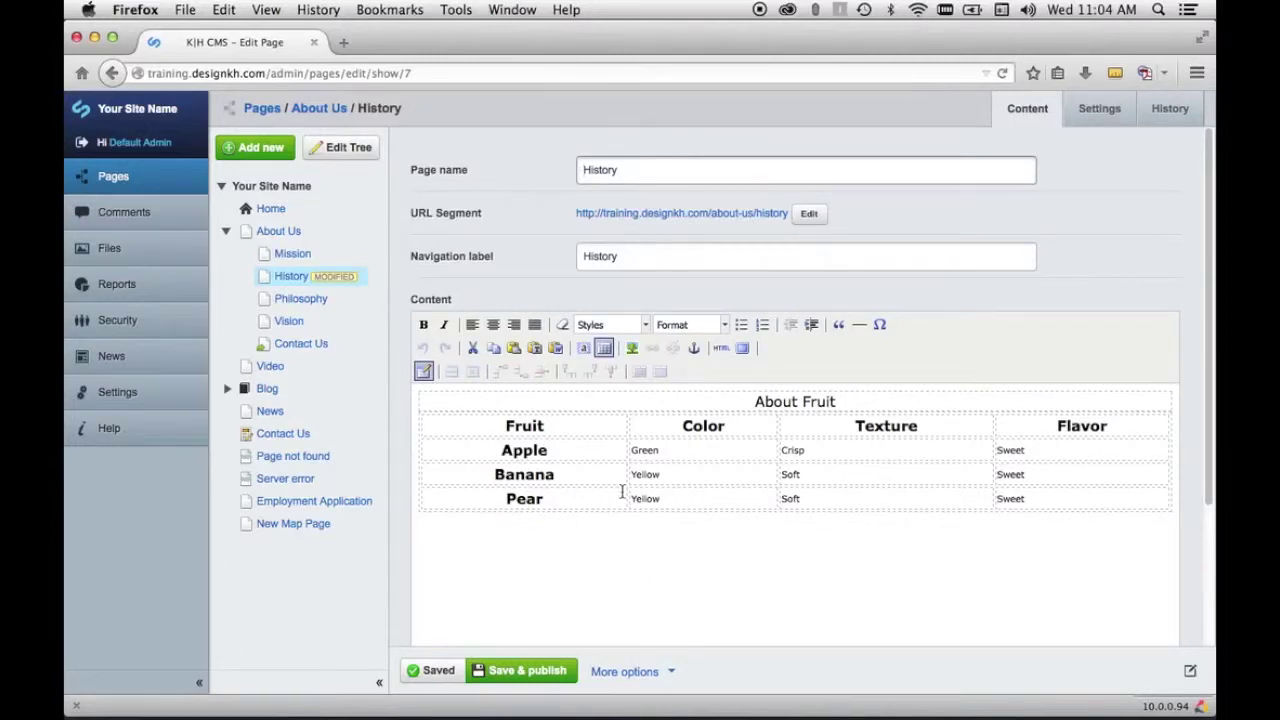
click(674, 476)
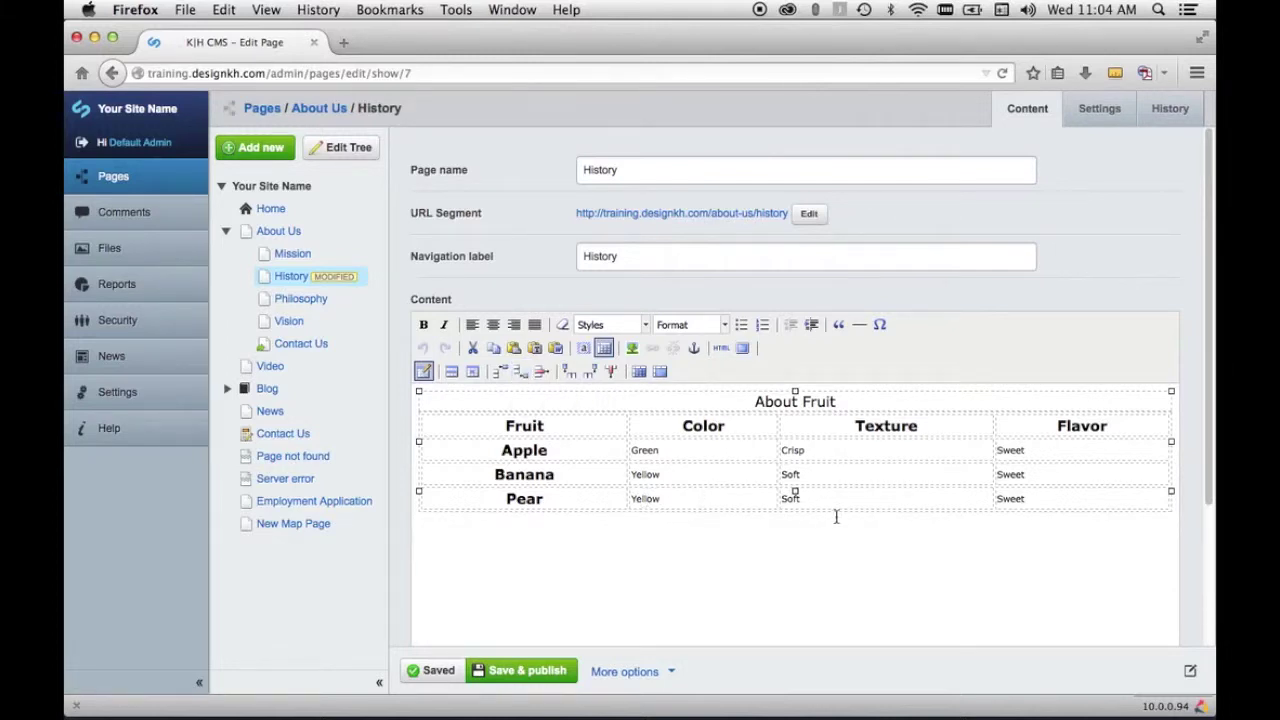
Step: Add a row below Pear and enter Raspberry, Red and Sweet/Sour
click(520, 376)
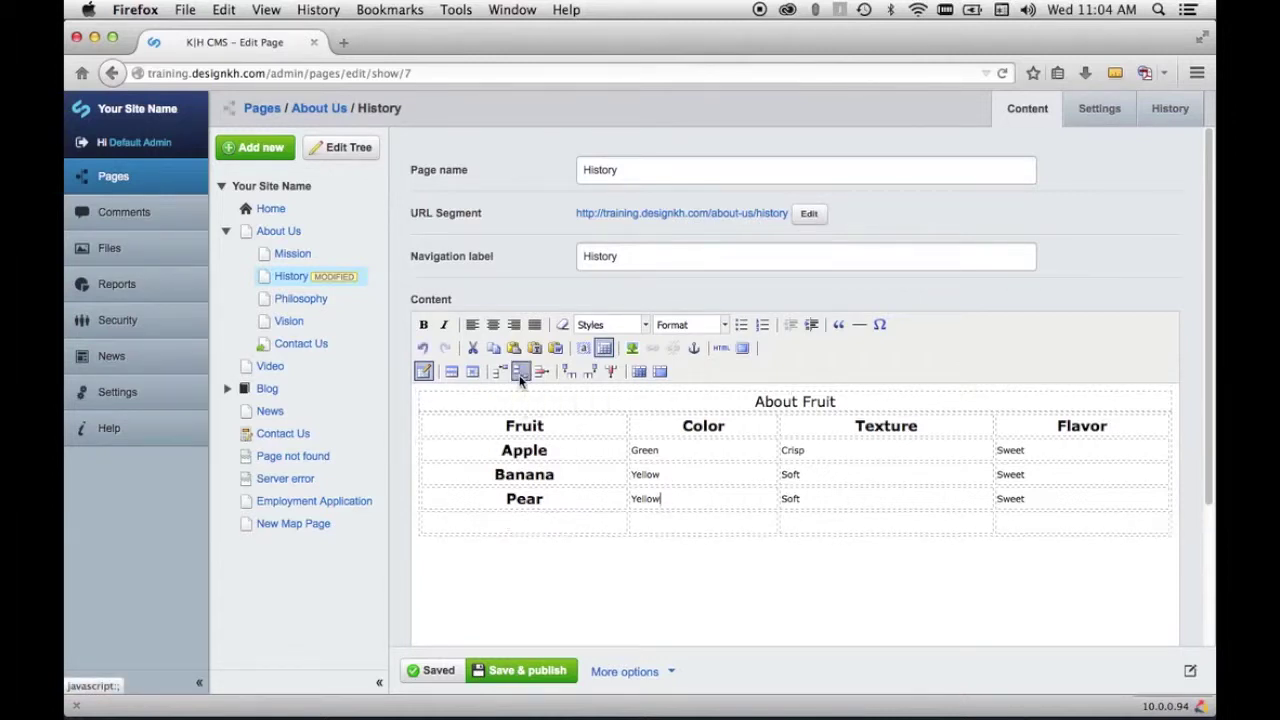
click(538, 519)
text(Rasp)
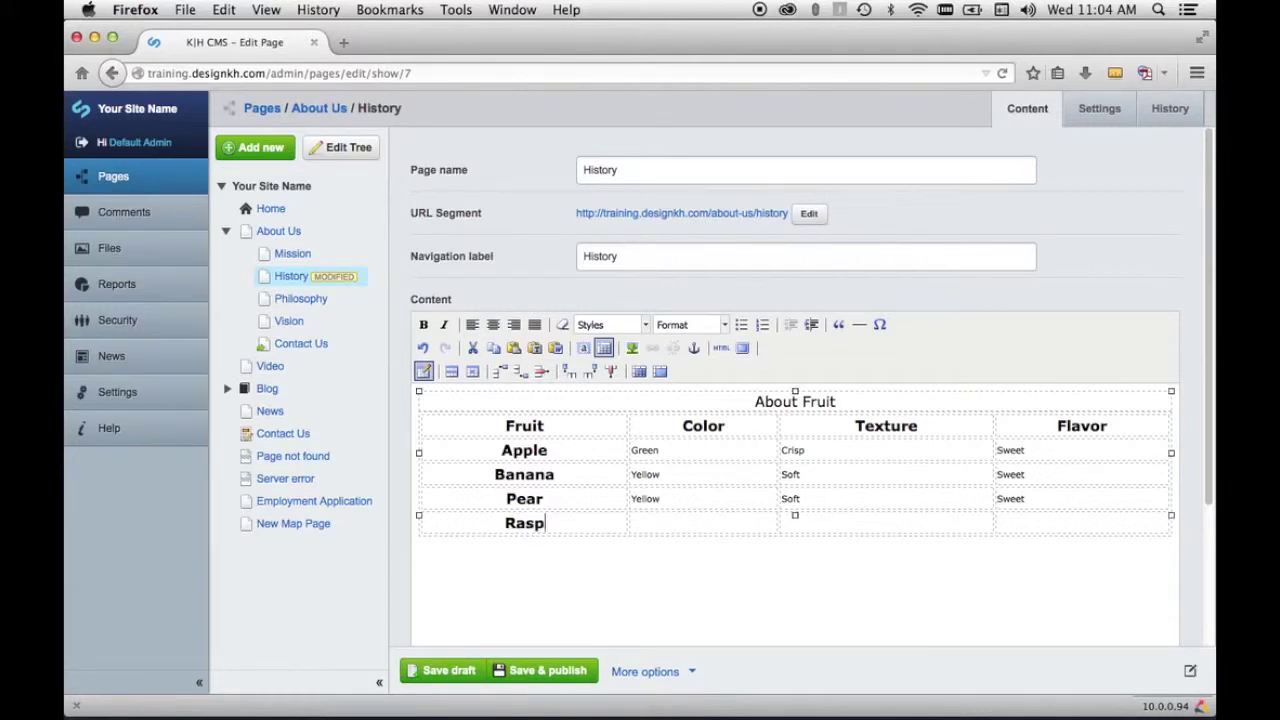
text(berry)
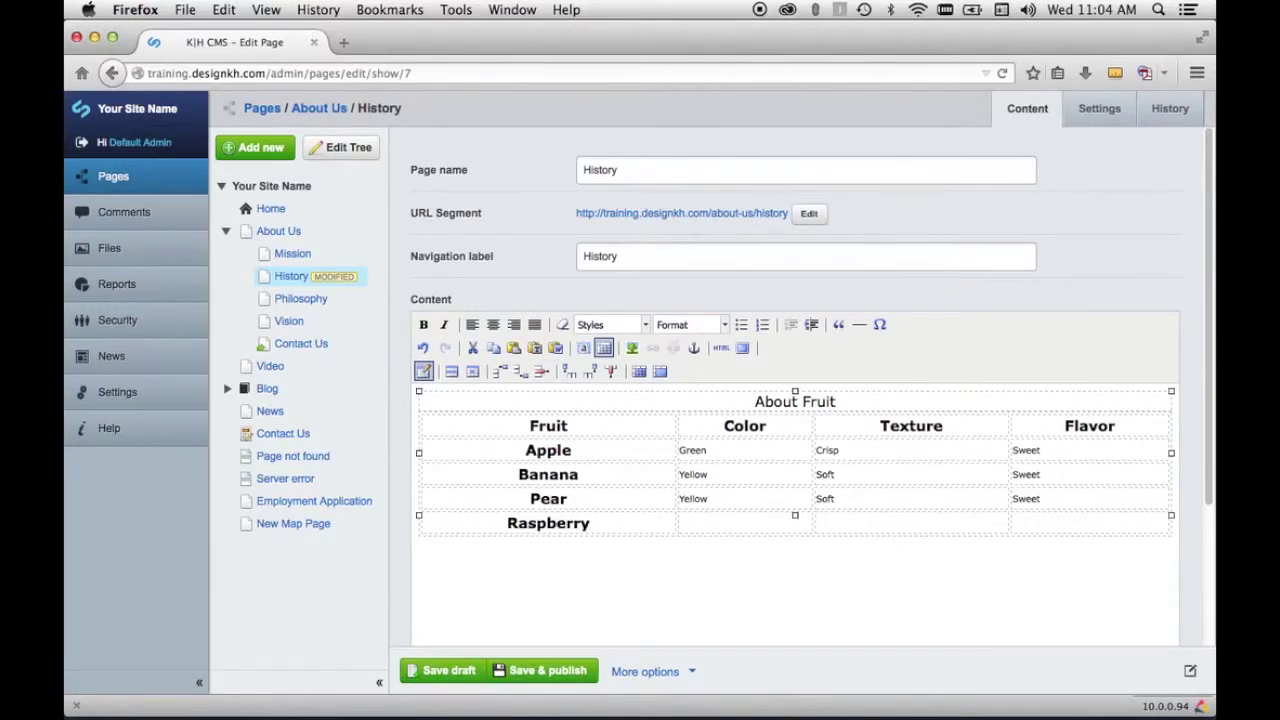
click(700, 522)
text(Red)
click(1064, 522)
text(Sweet/)
text(Sour)
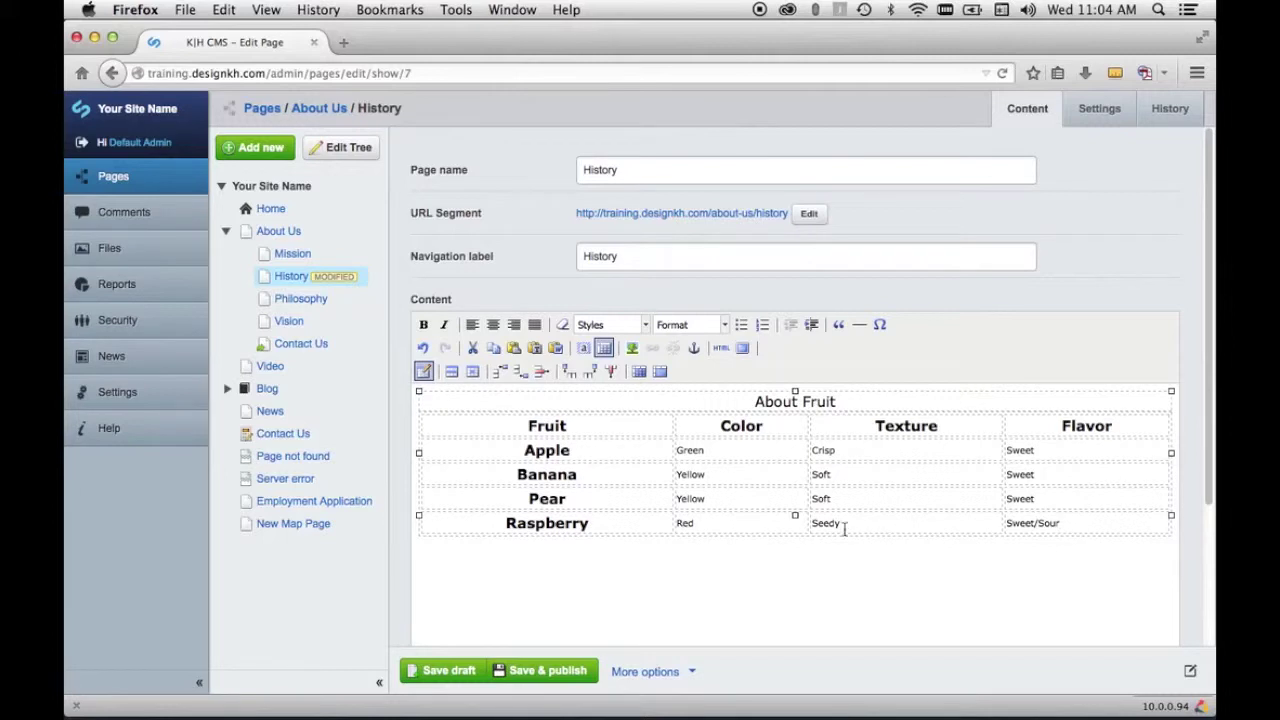
click(698, 426)
click(578, 450)
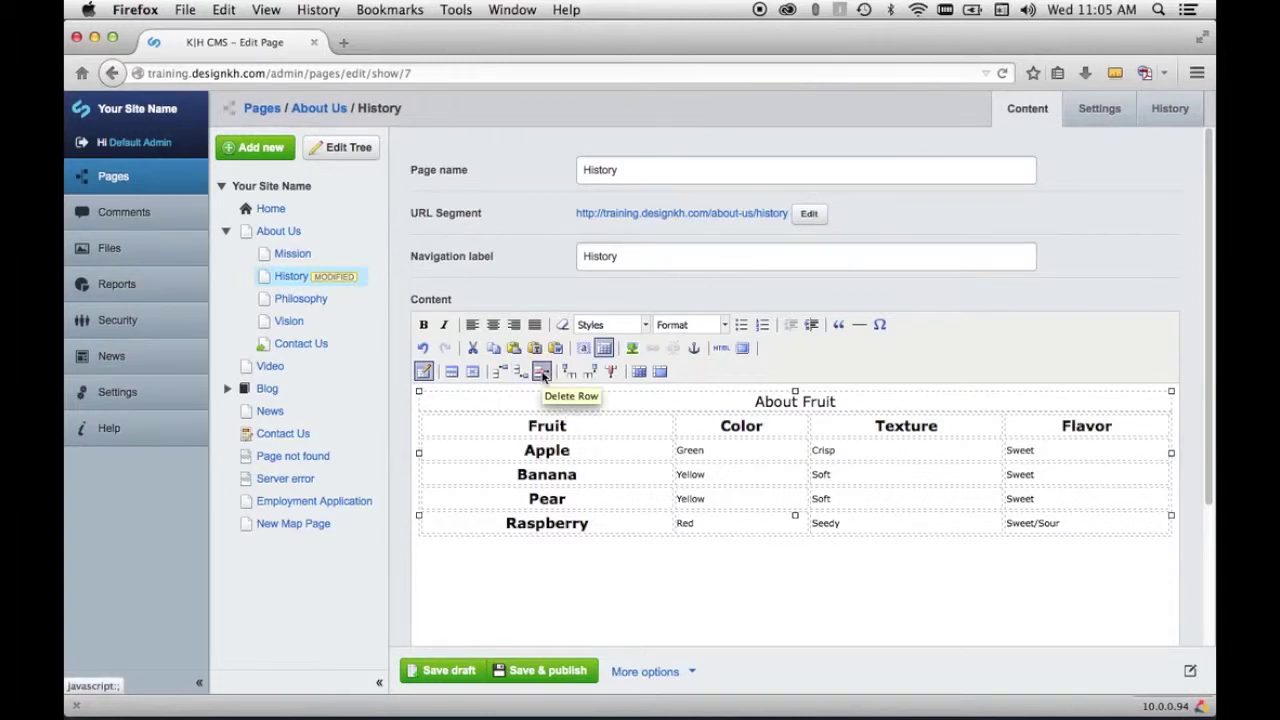
Step: Delete the Apple row and merge Banana's and Pear's Flavor cells, removing the duplicate Sweet
click(541, 373)
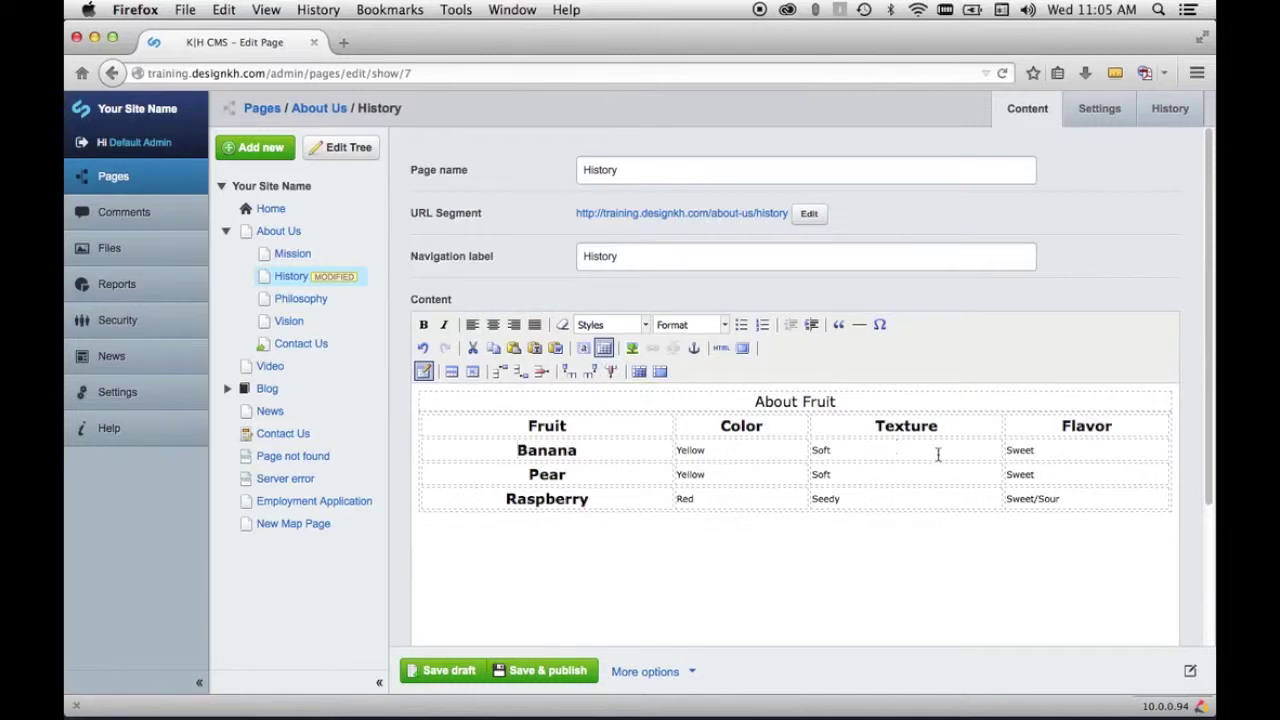
drag(1053, 449, 1053, 474)
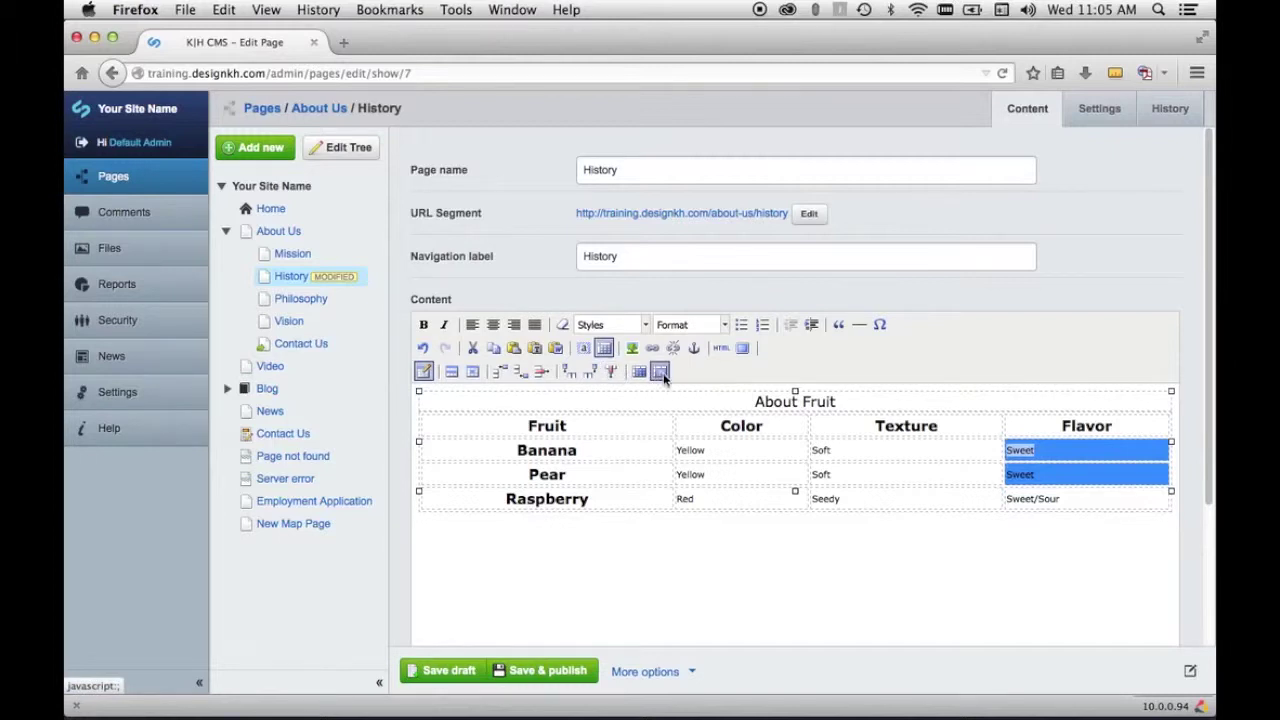
click(660, 373)
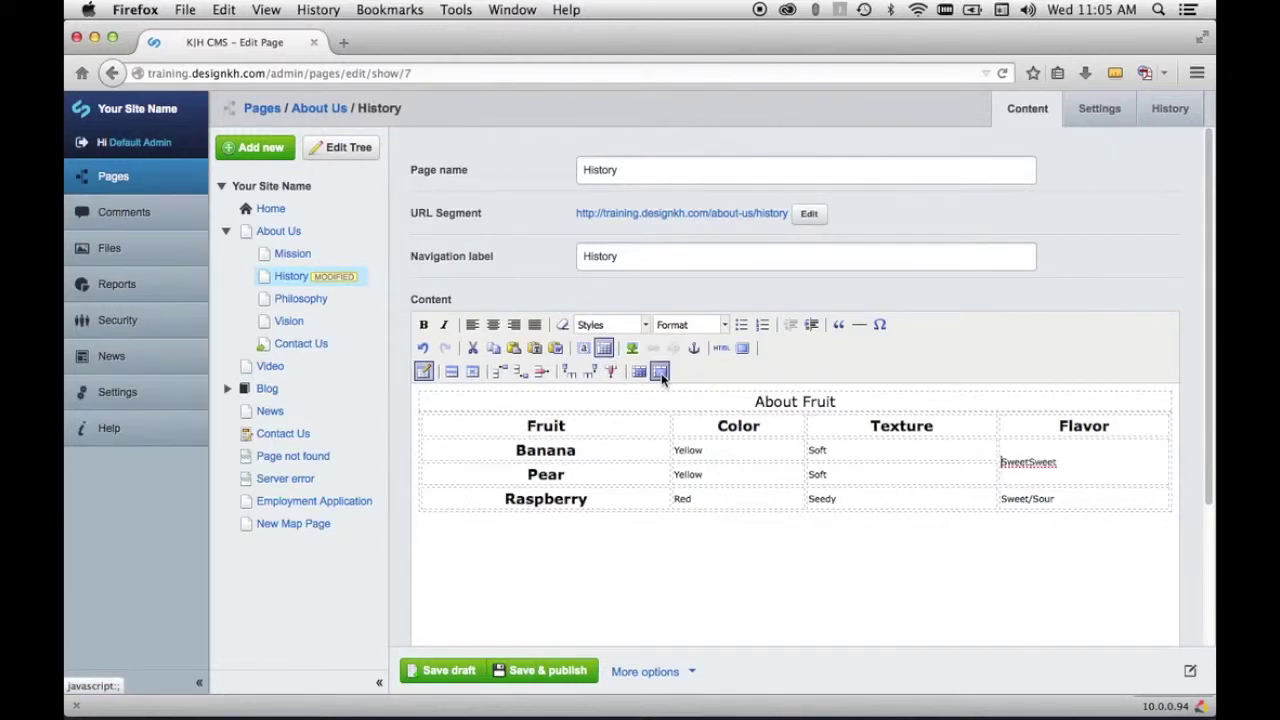
click(1028, 461)
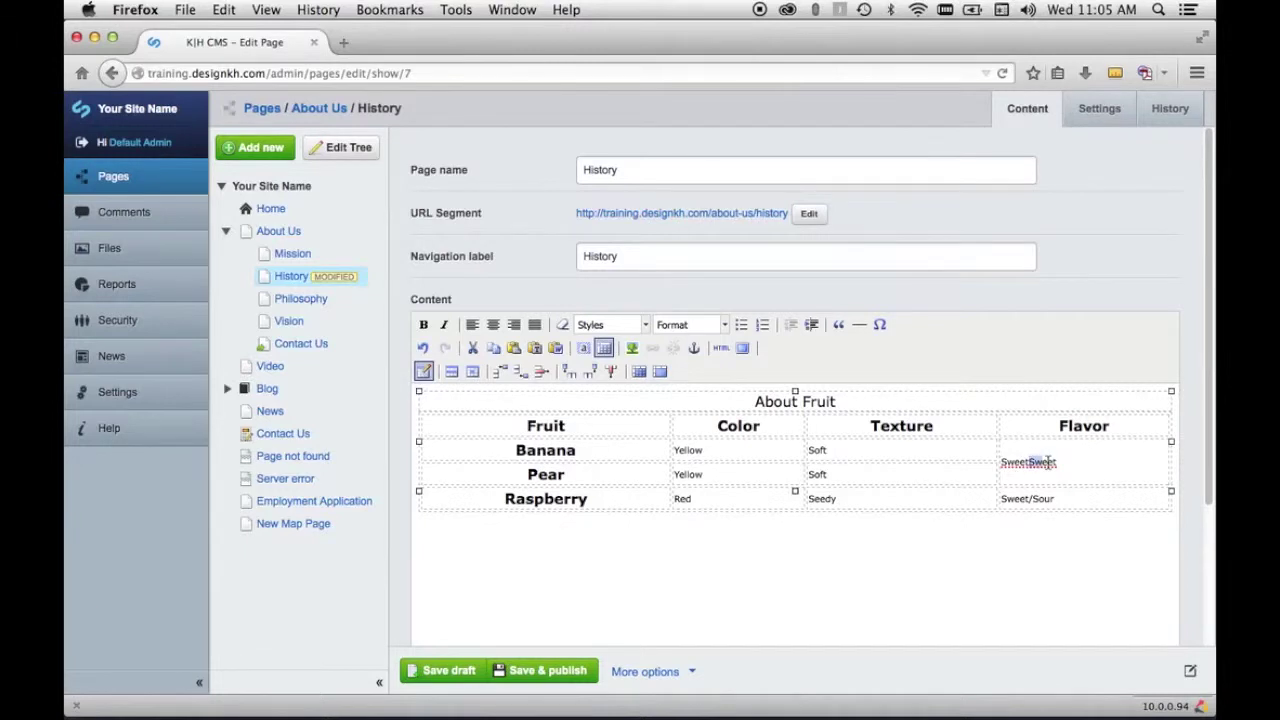
mouse_move(1058, 461)
mouse_down()
mouse_move(1002, 461)
mouse_move(1030, 460)
mouse_up()
click(1050, 460)
key(BackSpace)
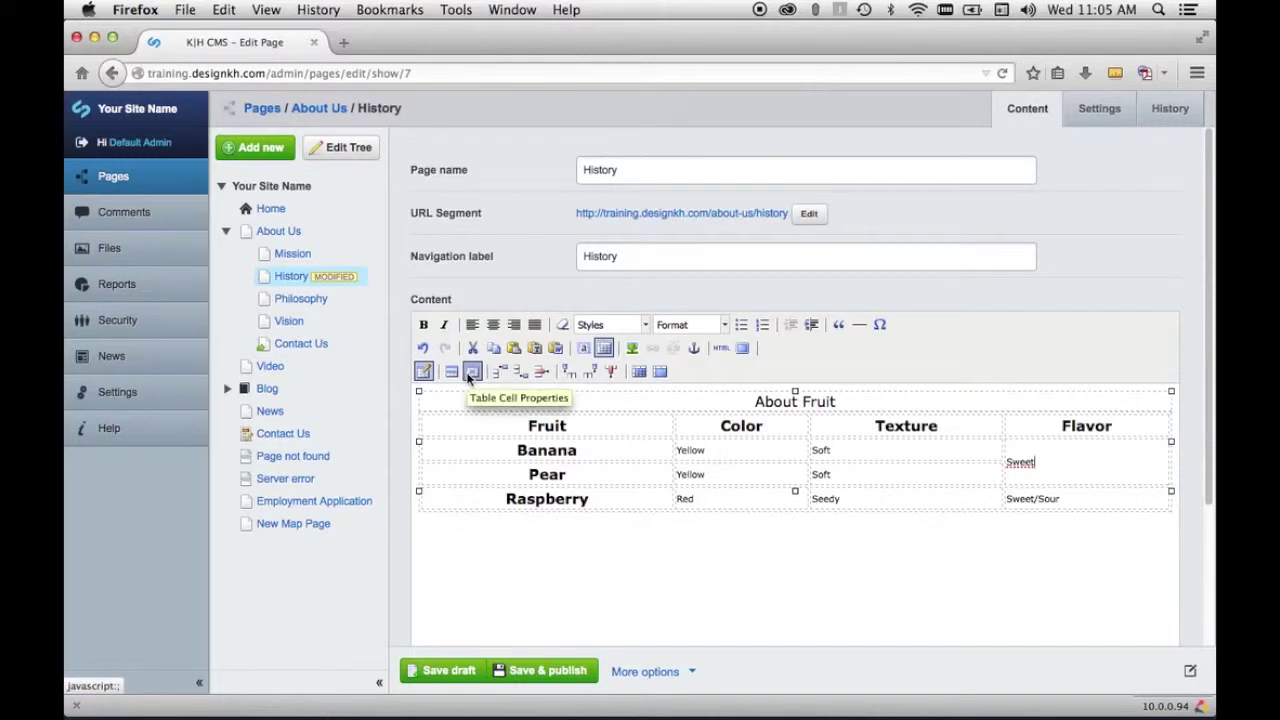
Step: Set the merged Flavor cell's vertical alignment to Top
click(470, 373)
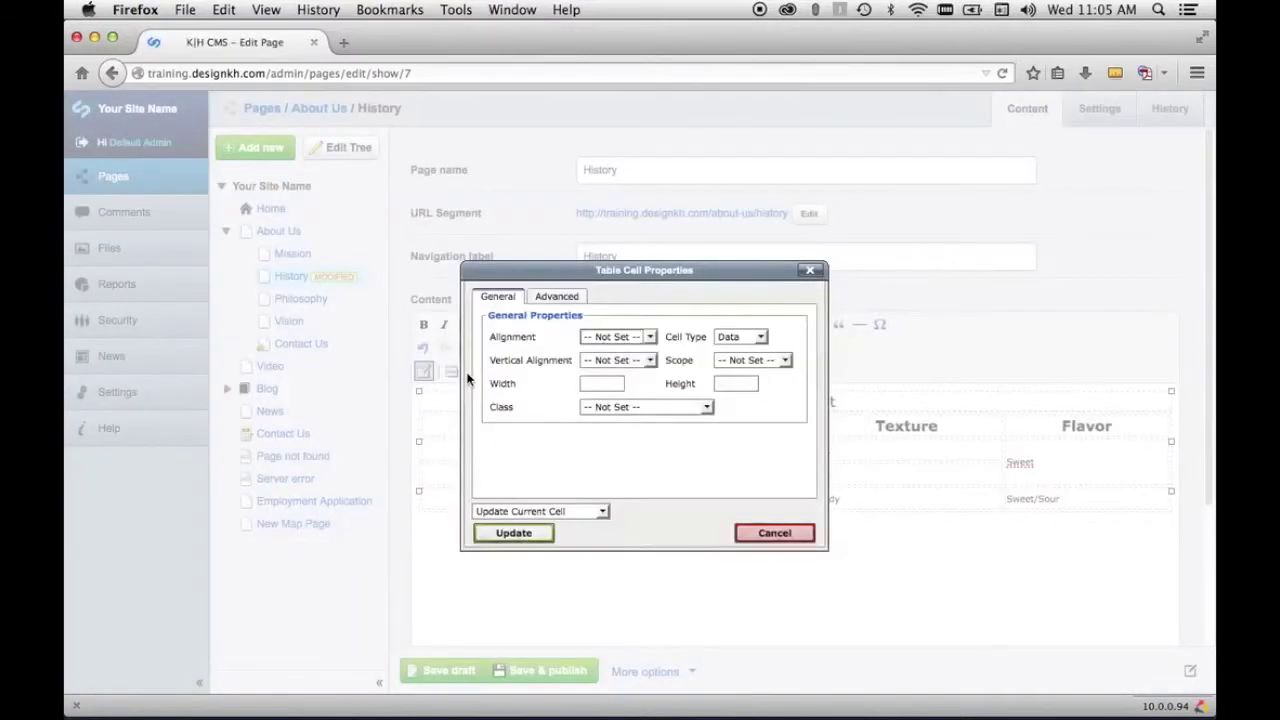
click(650, 360)
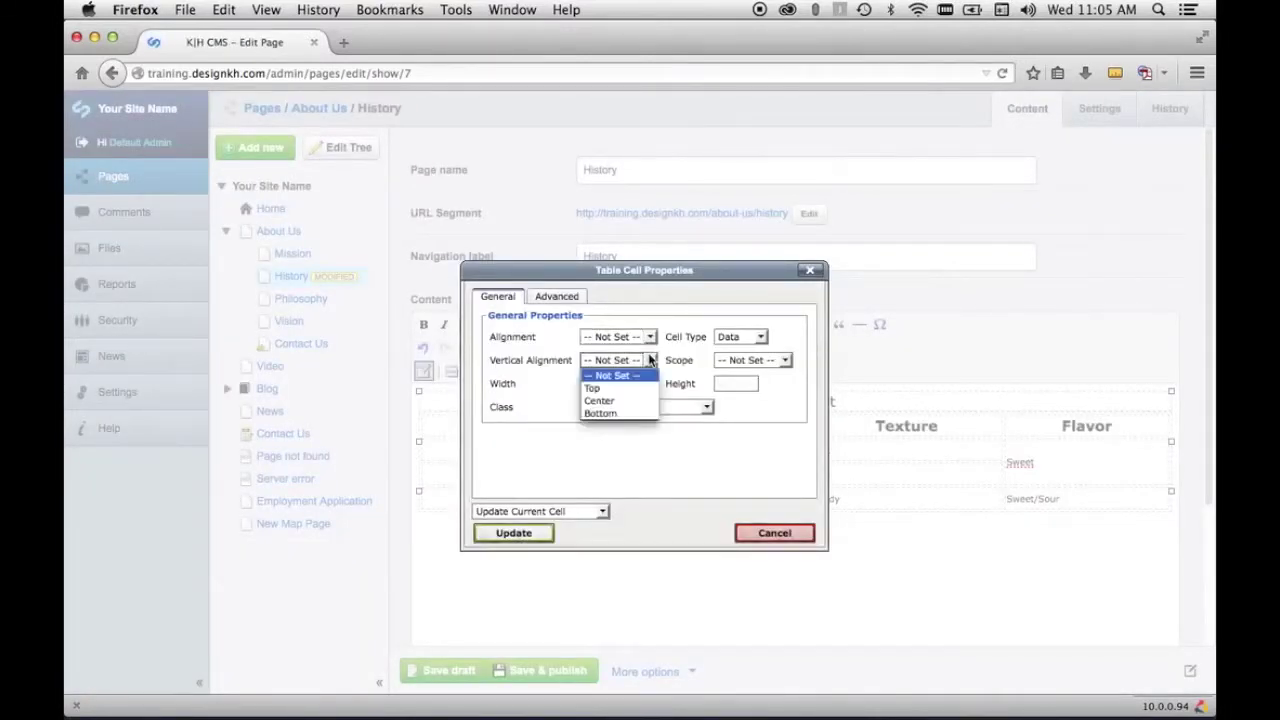
click(633, 389)
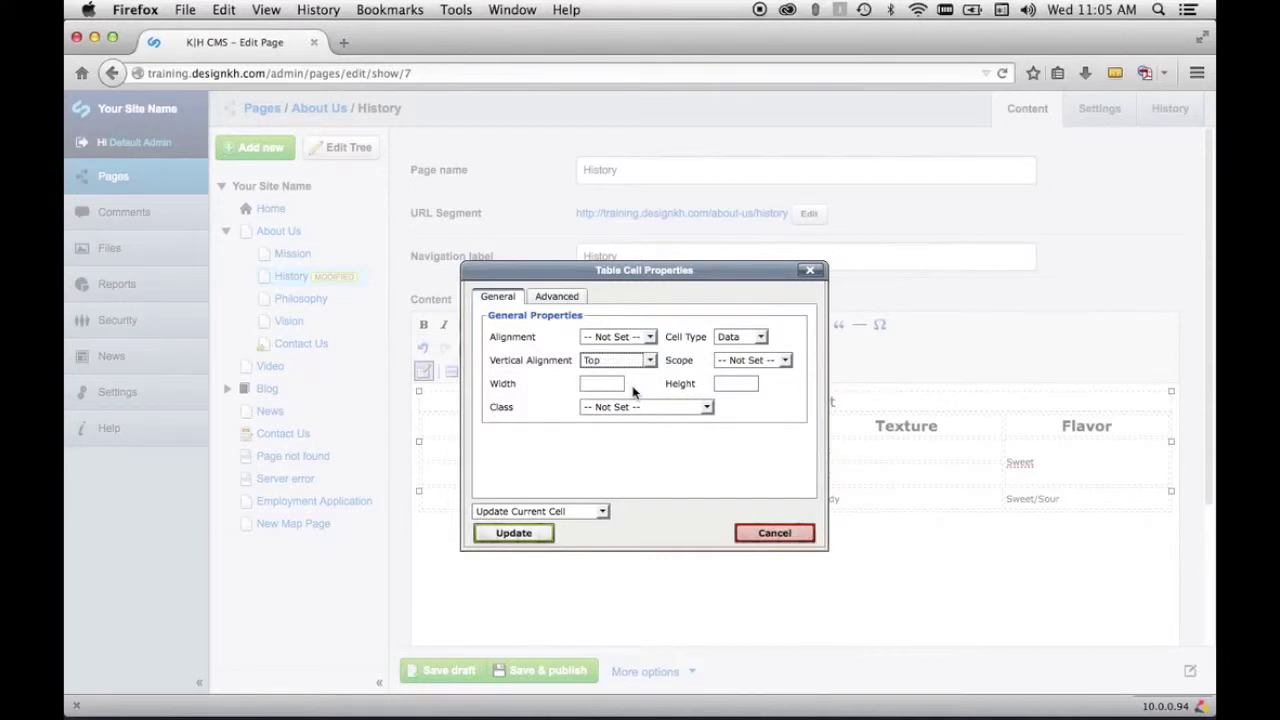
click(597, 340)
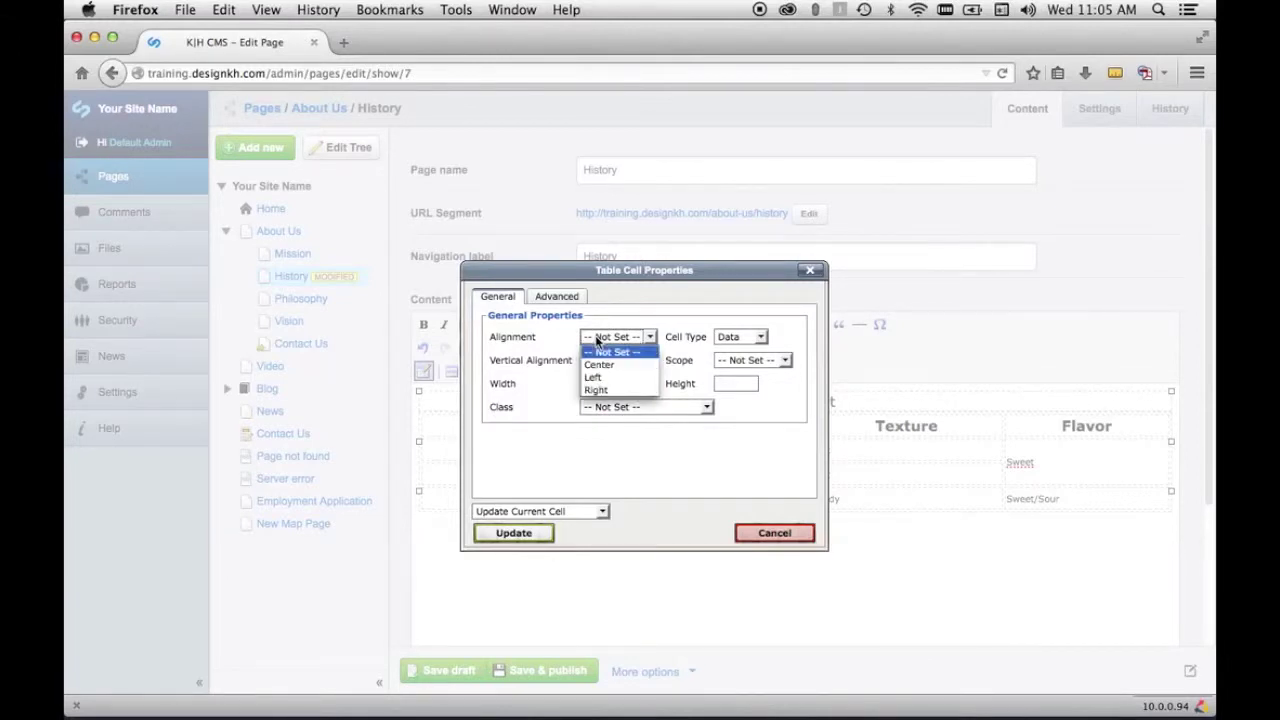
click(597, 340)
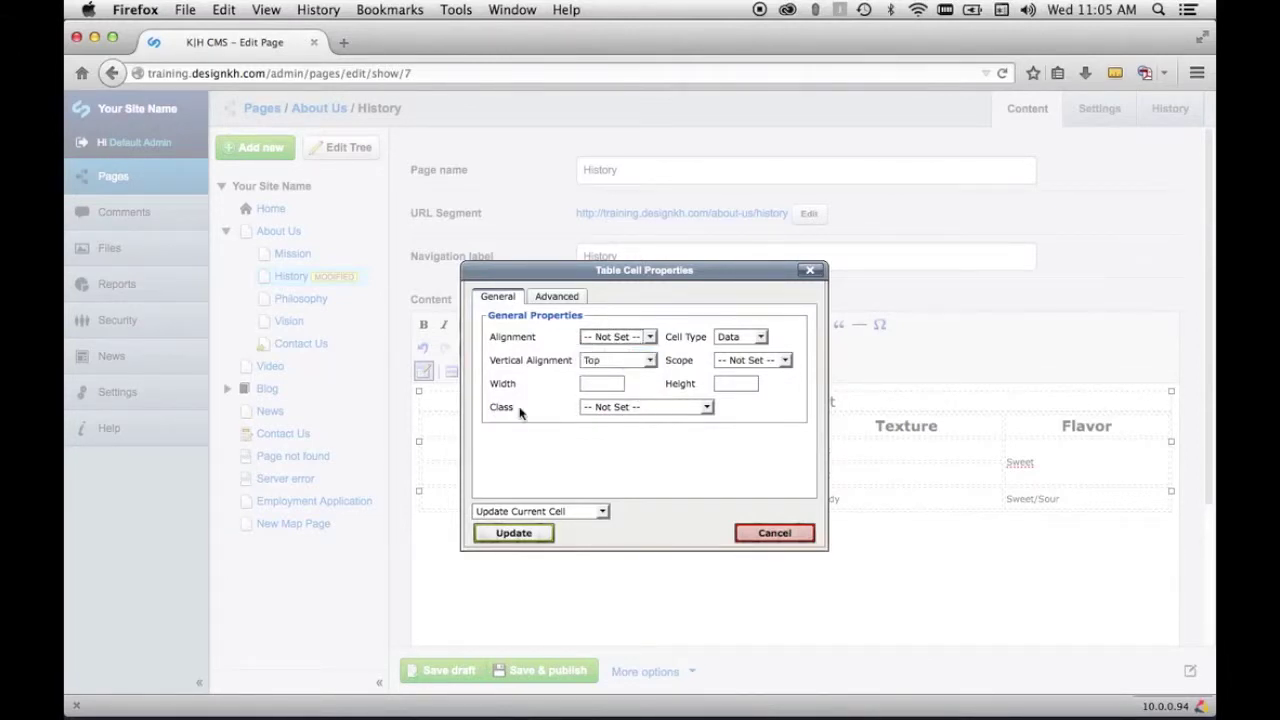
click(516, 536)
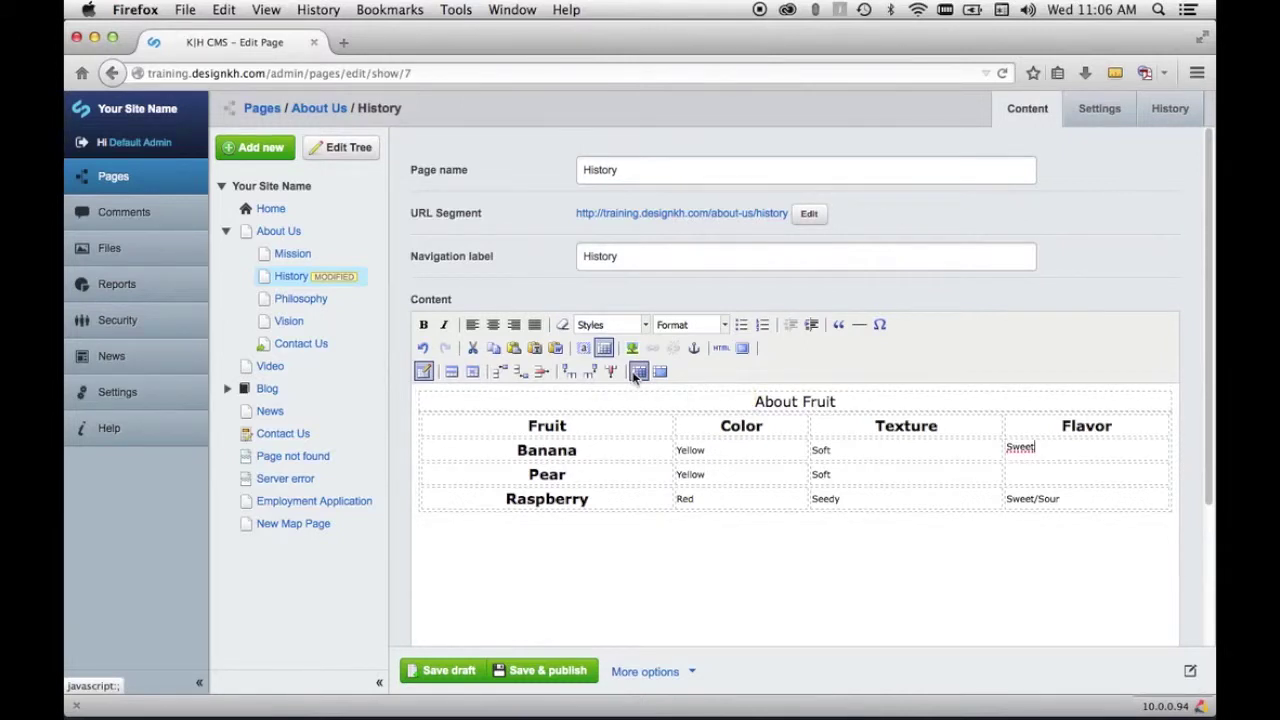
Step: Copy Sweet from Banana's Flavor cell into Pear's, then save the draft
double_click(1026, 441)
key(super+c)
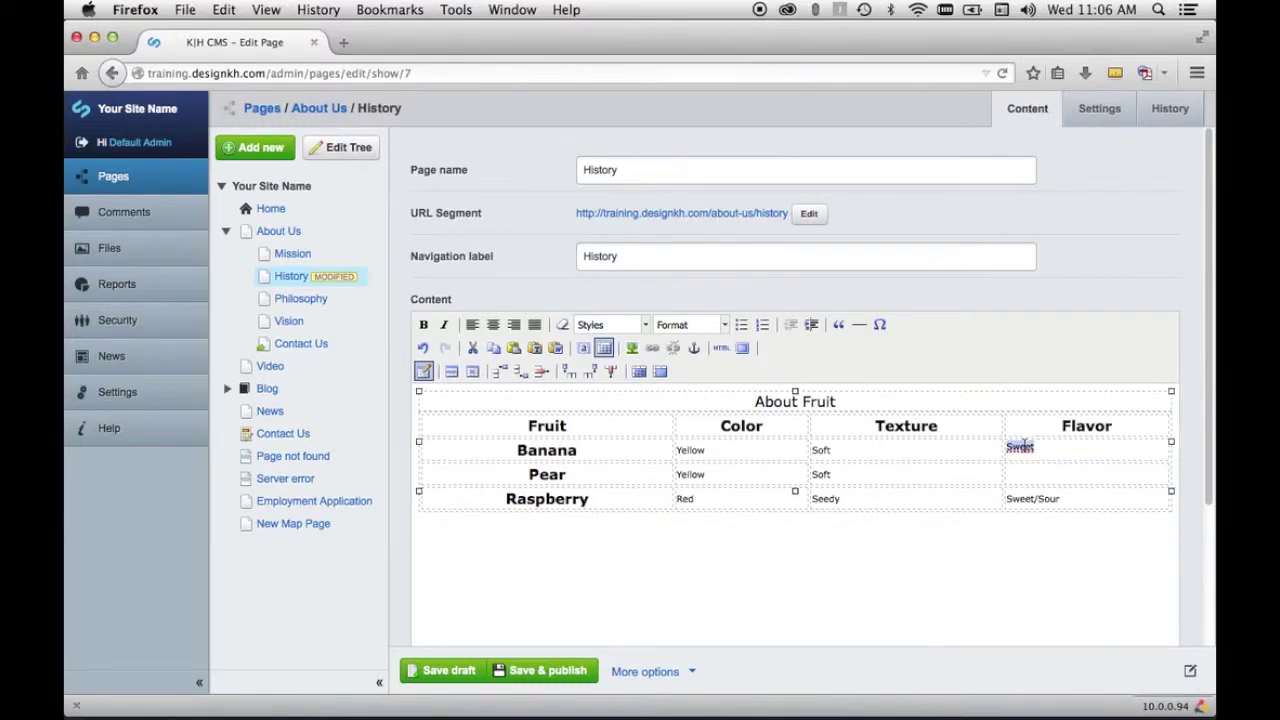
right_click(1026, 441)
click(995, 177)
click(1042, 472)
right_click(1042, 474)
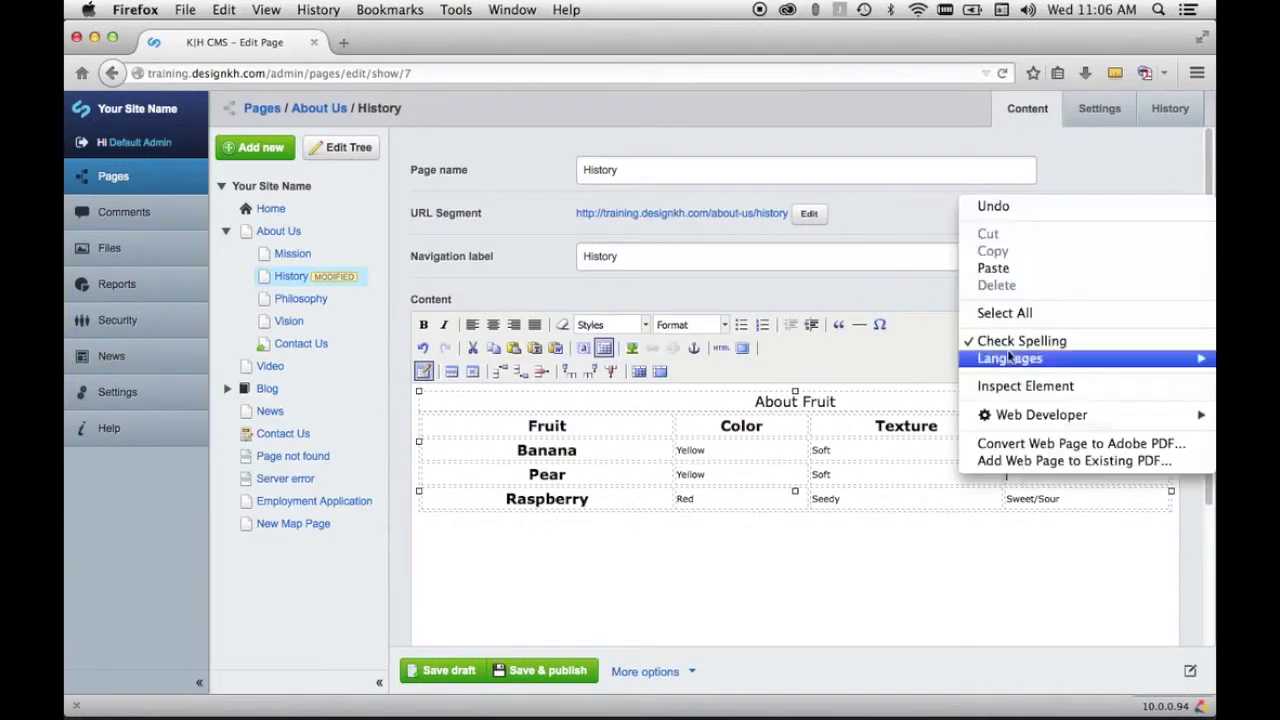
click(993, 267)
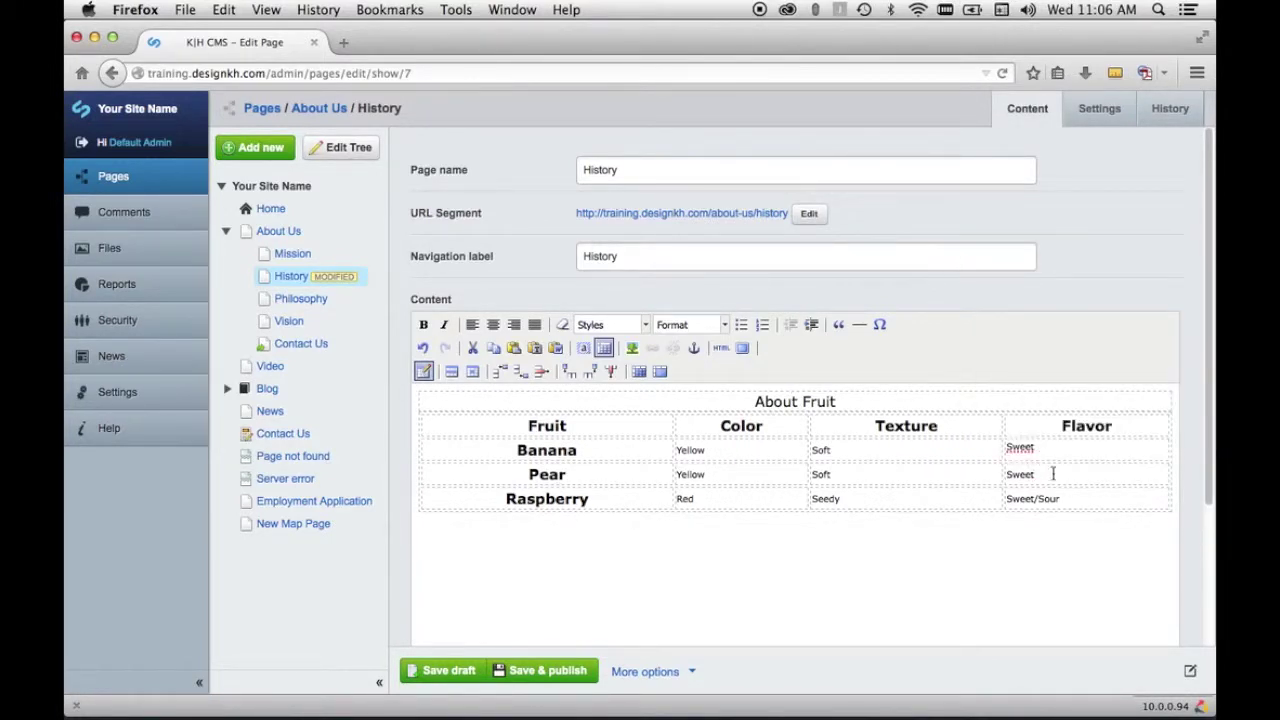
click(461, 672)
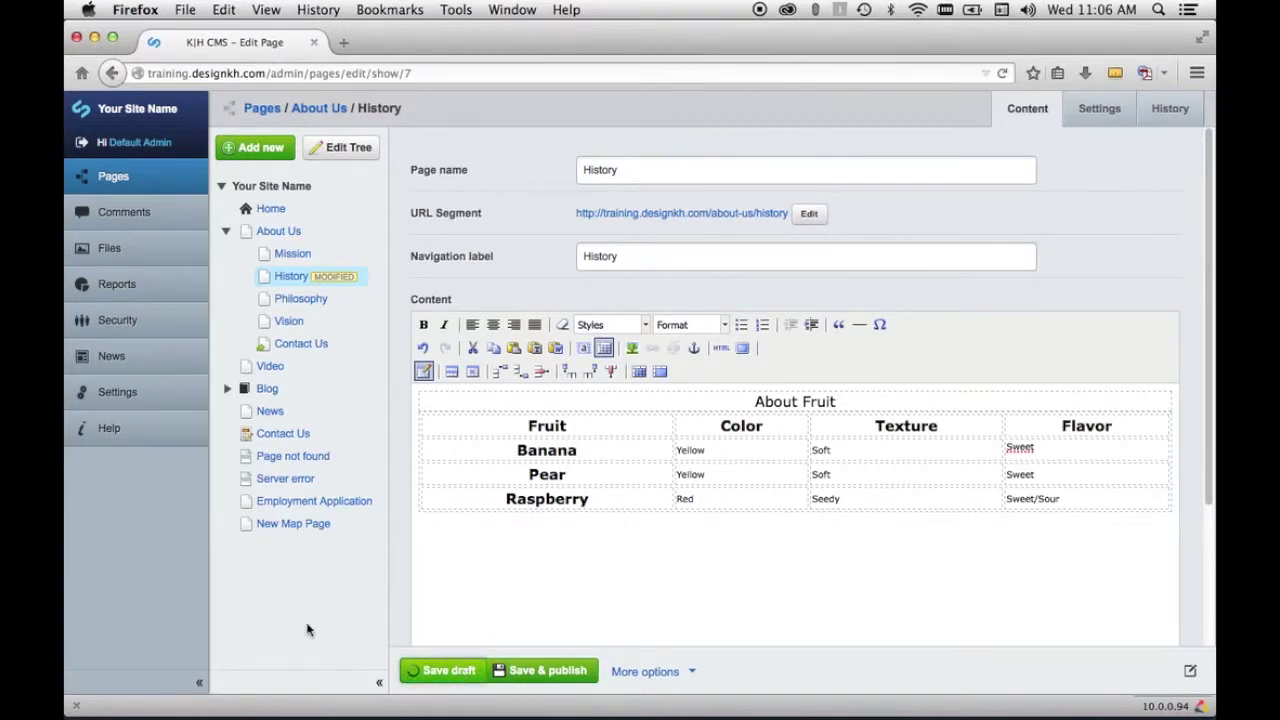
Step: Start a paragraph 'The new con' below the table, then add and remove a blank line
click(682, 530)
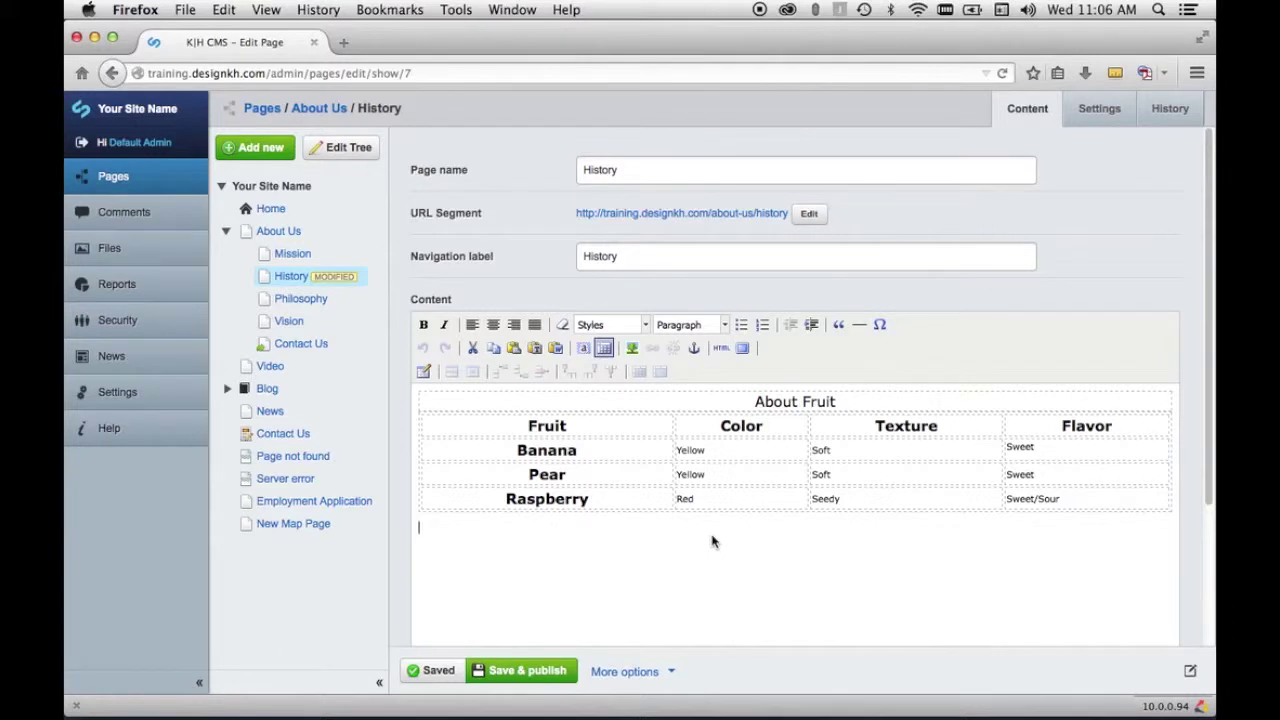
text(The)
text( new co)
text(ntent.)
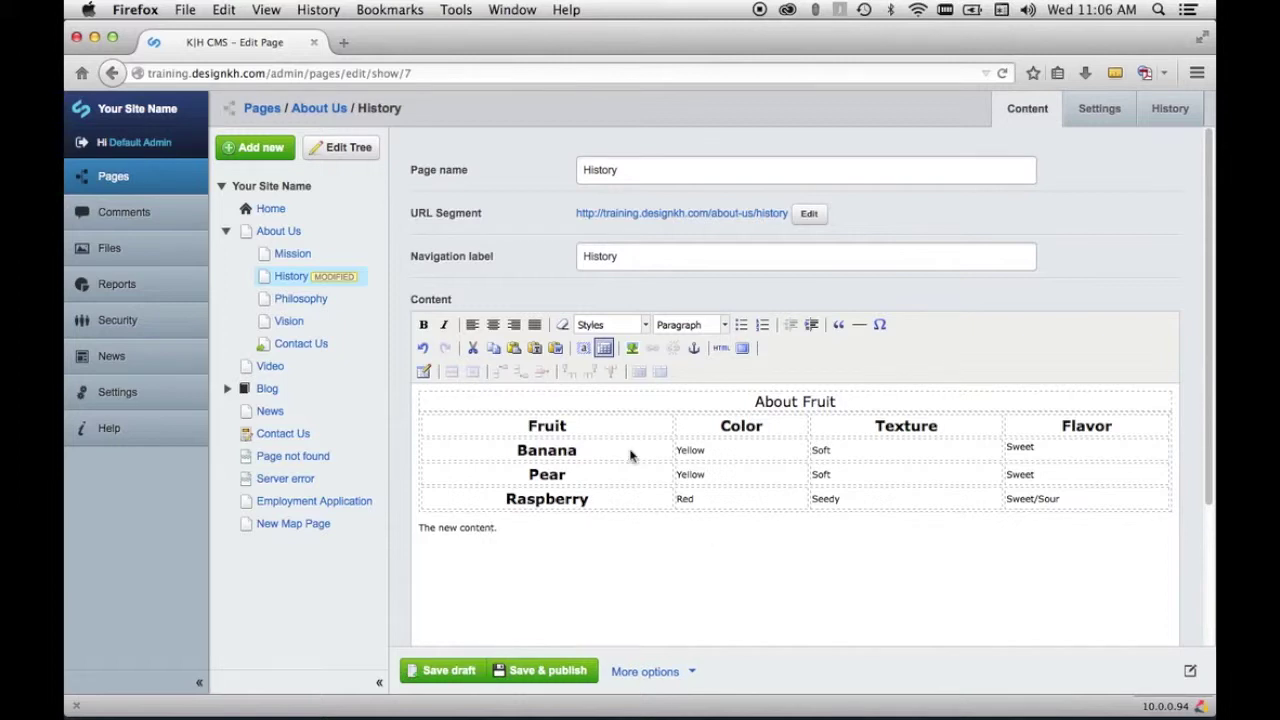
click(412, 398)
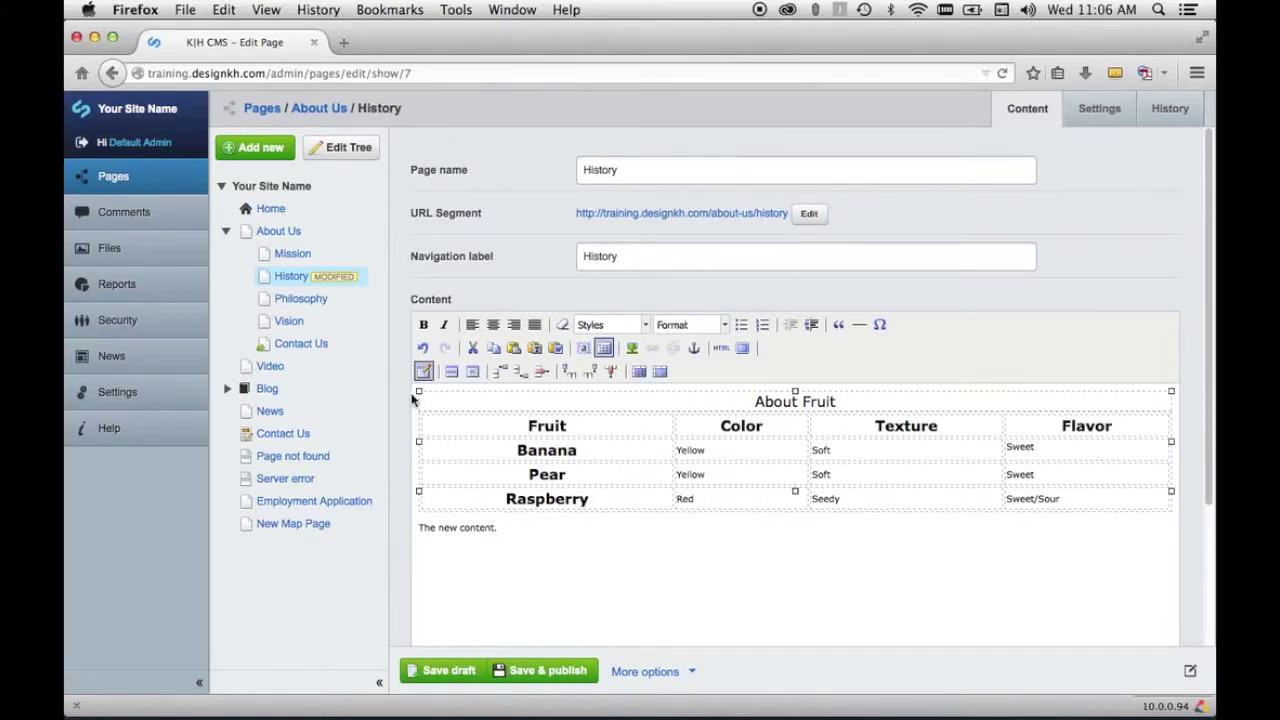
key(Return)
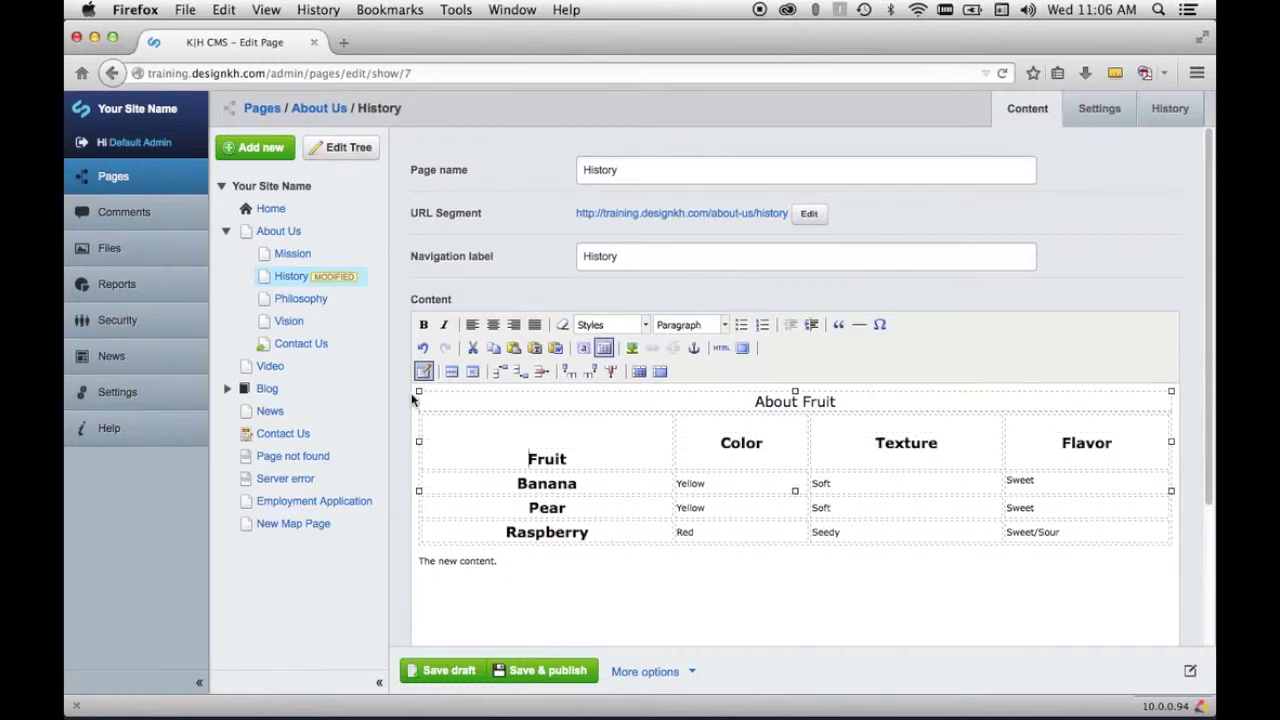
key(BackSpace)
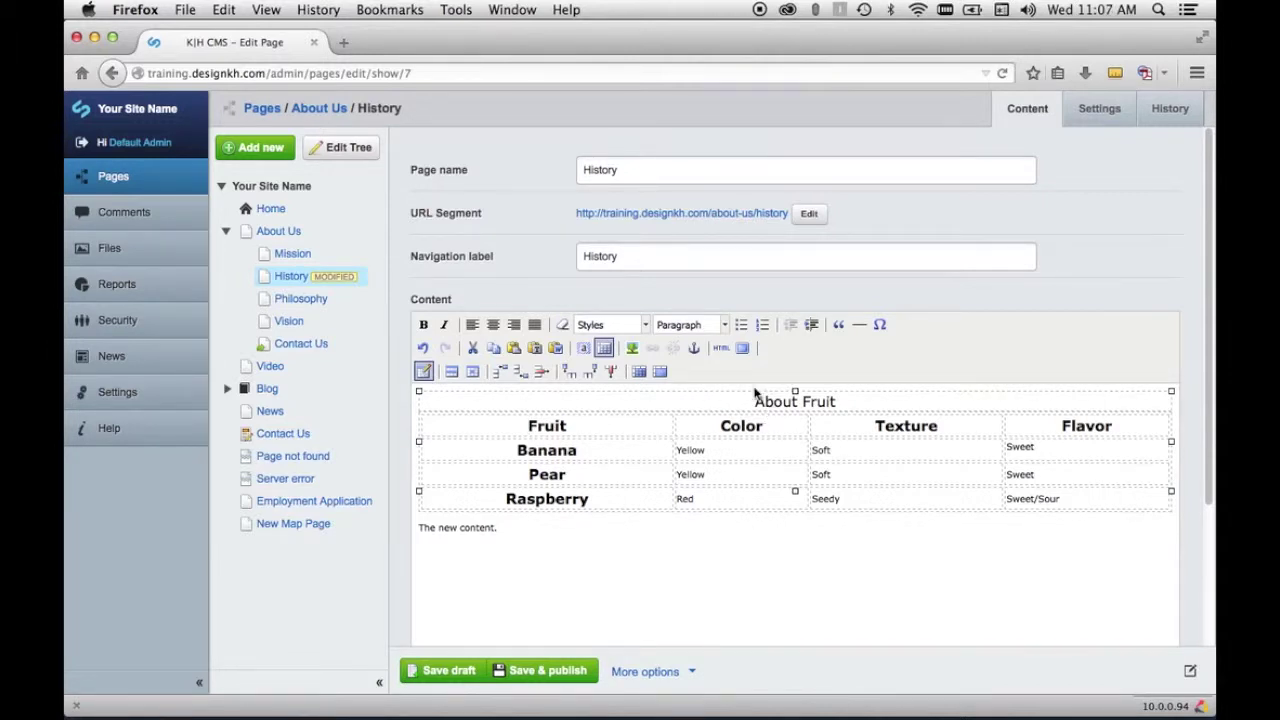
Step: Open the History page's HTML source and inspect the About Fruit caption and table tags
click(719, 349)
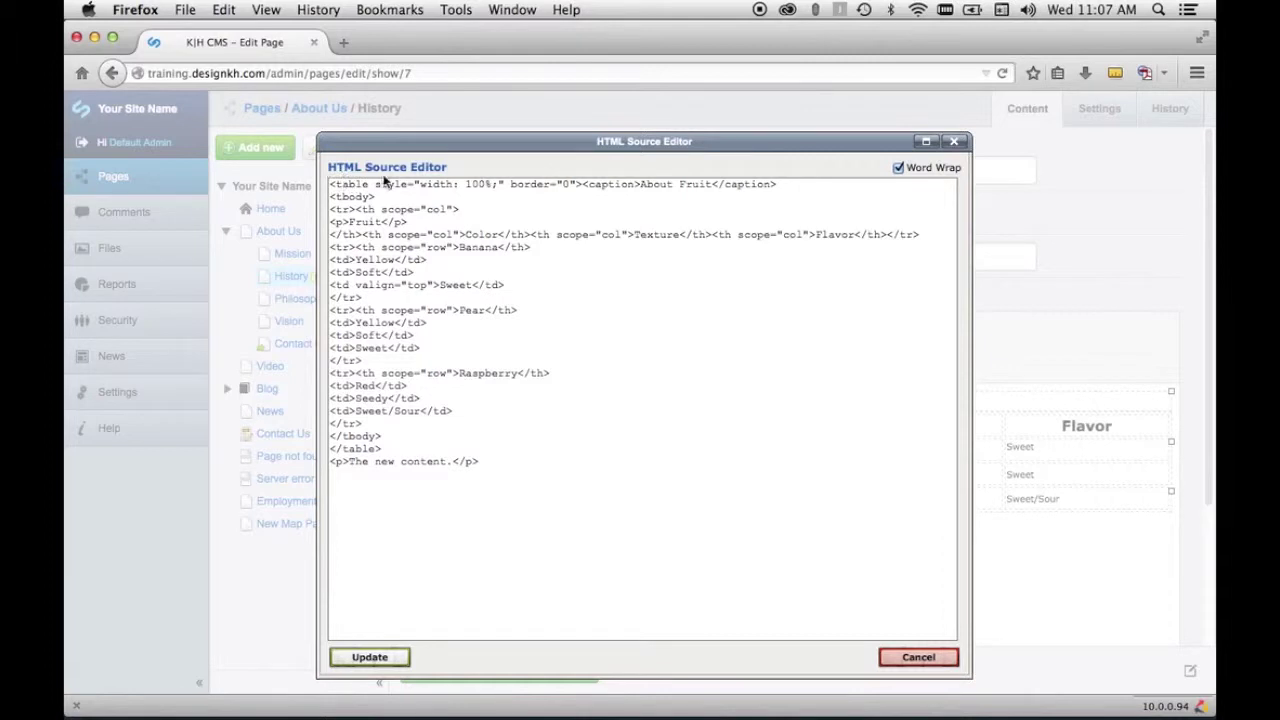
click(714, 184)
drag(712, 184, 640, 184)
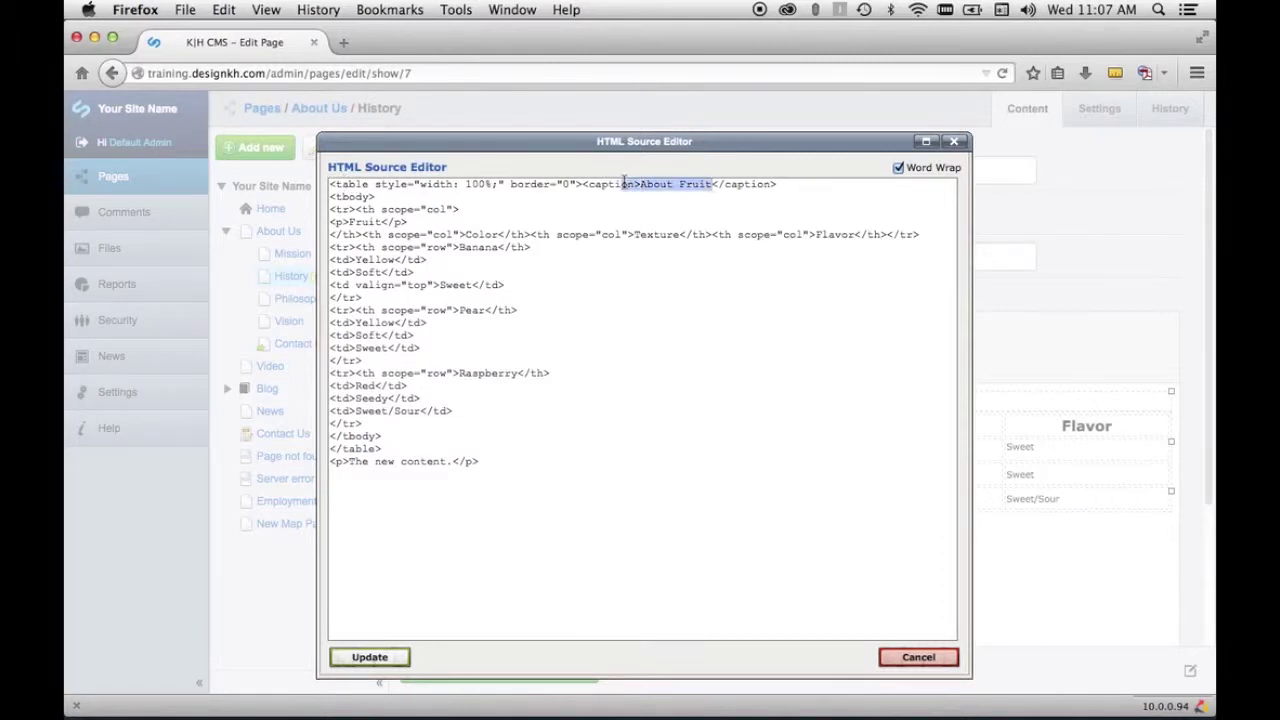
click(641, 184)
drag(640, 184, 583, 184)
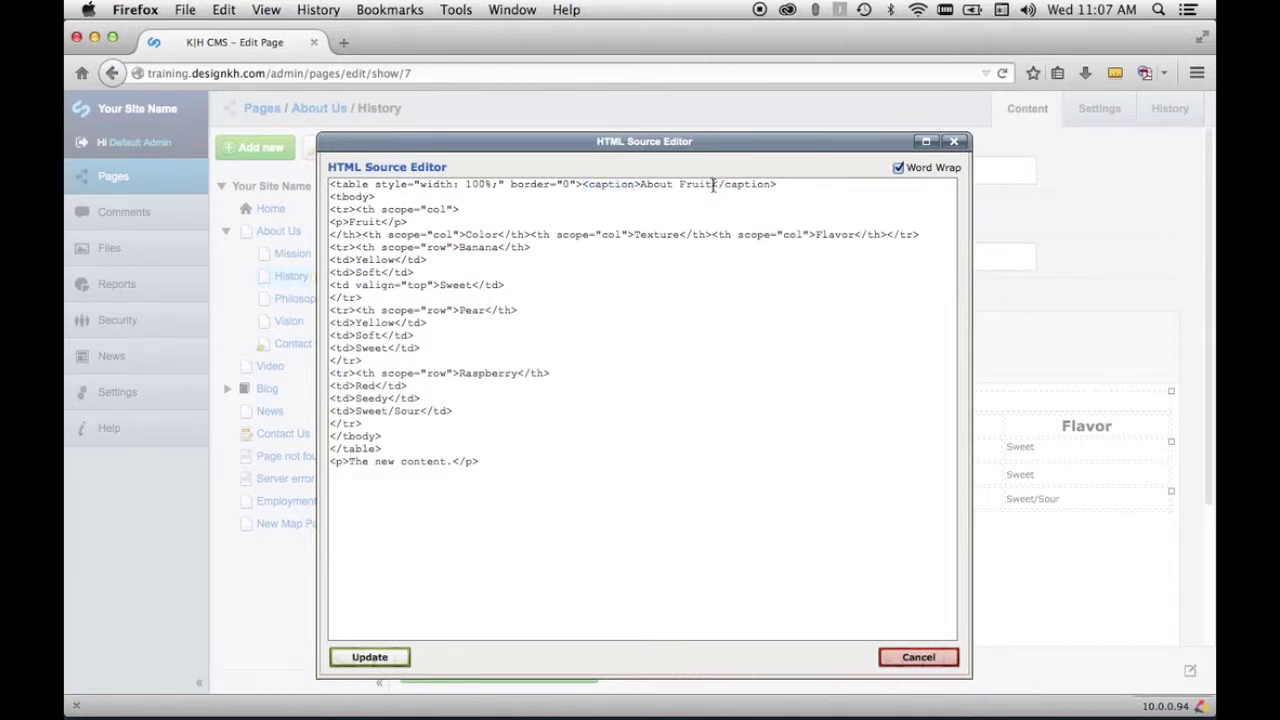
drag(713, 184, 777, 184)
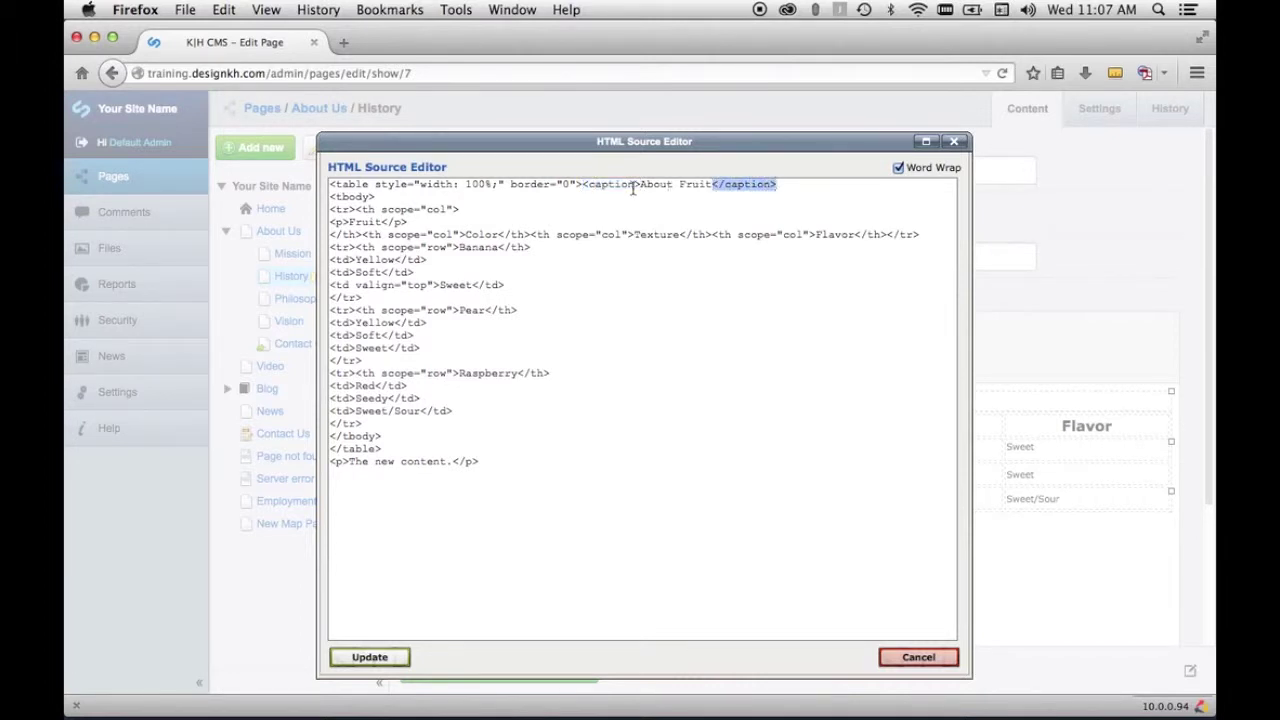
drag(634, 186, 591, 190)
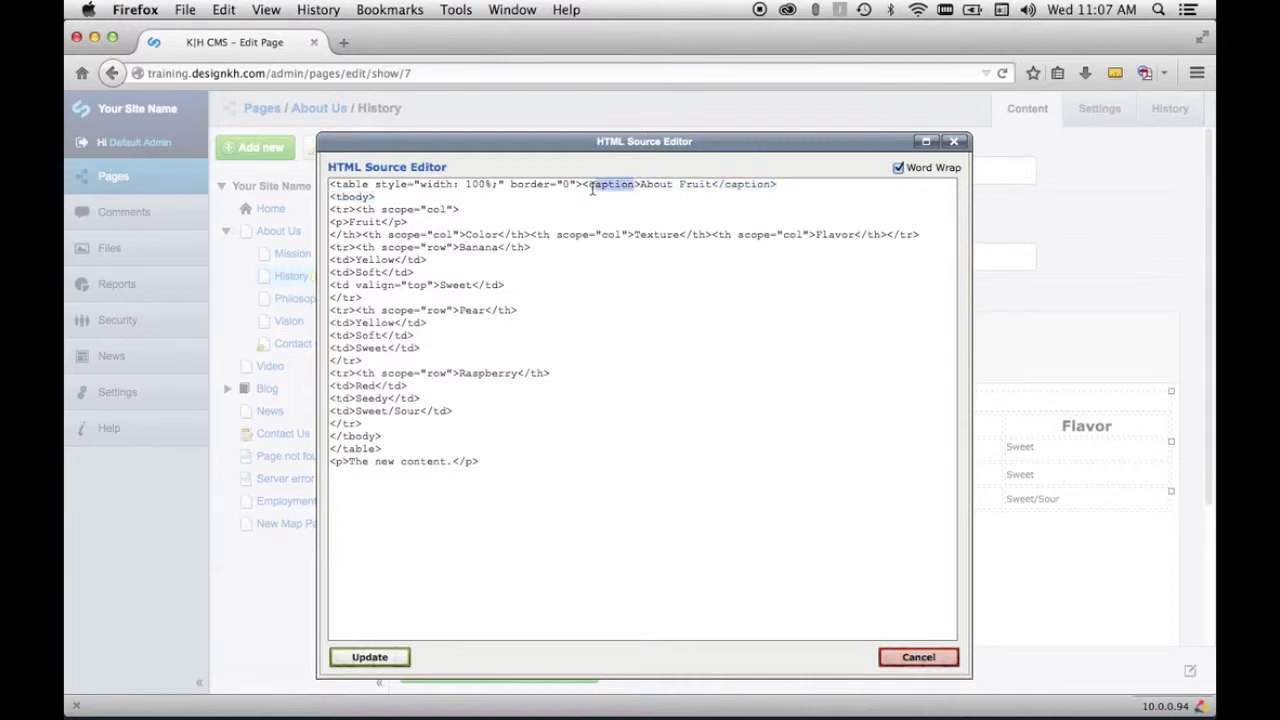
drag(776, 184, 726, 185)
click(723, 185)
drag(335, 184, 370, 185)
drag(384, 449, 326, 455)
Step: Add a new first line above the table markup with the paragraph 'New content here.'
click(360, 386)
key(Return)
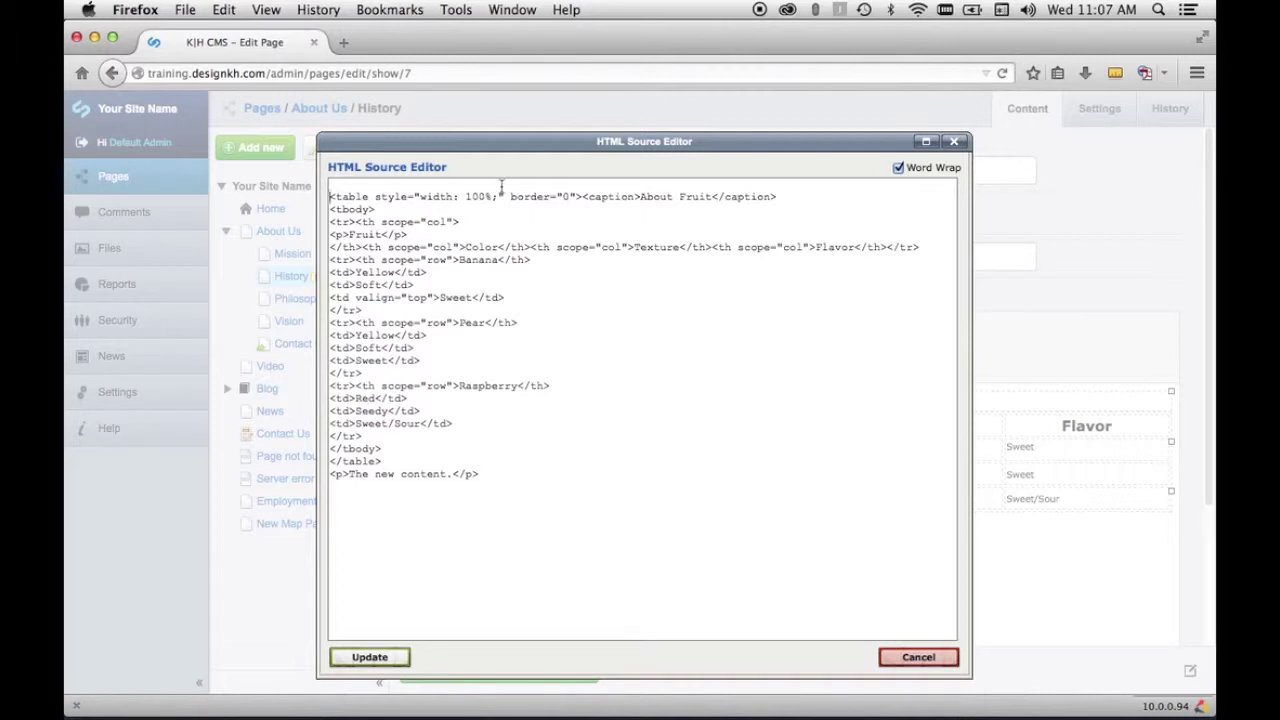
text(<p>)
text(New content here.</p>)
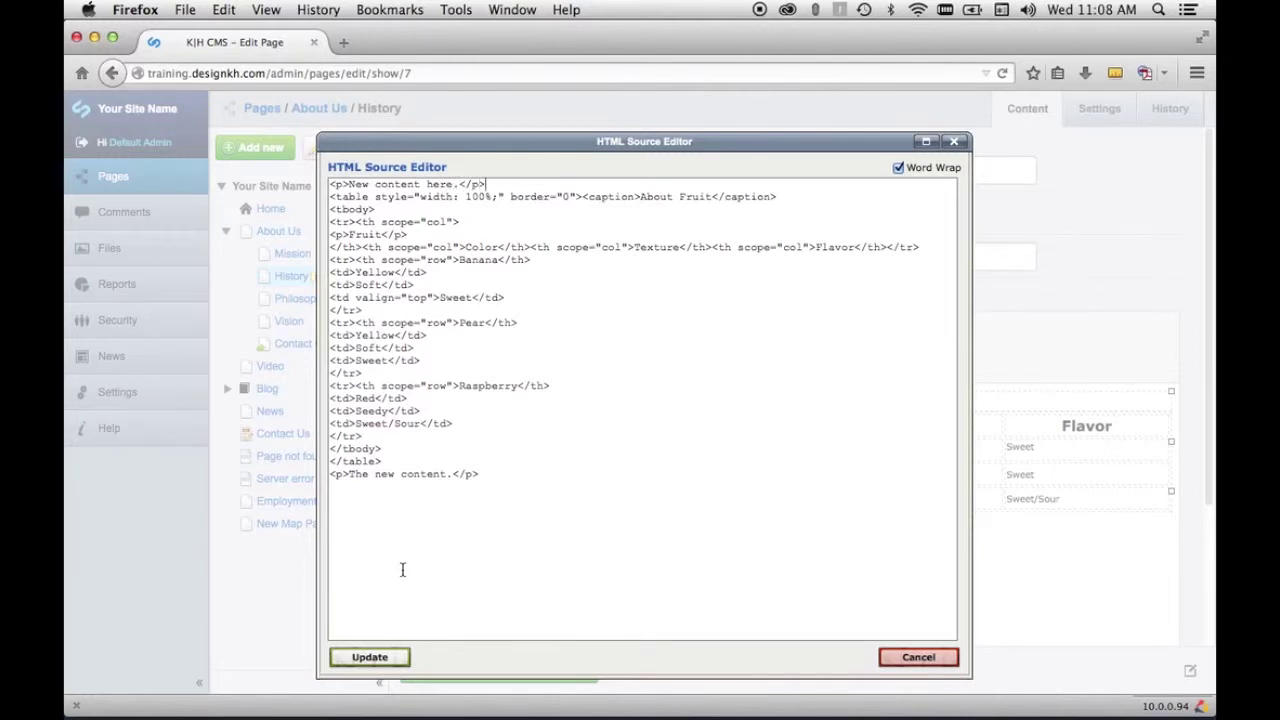
Step: Apply the source edits, check the 'New content here.' intro line, and save the draft
click(376, 659)
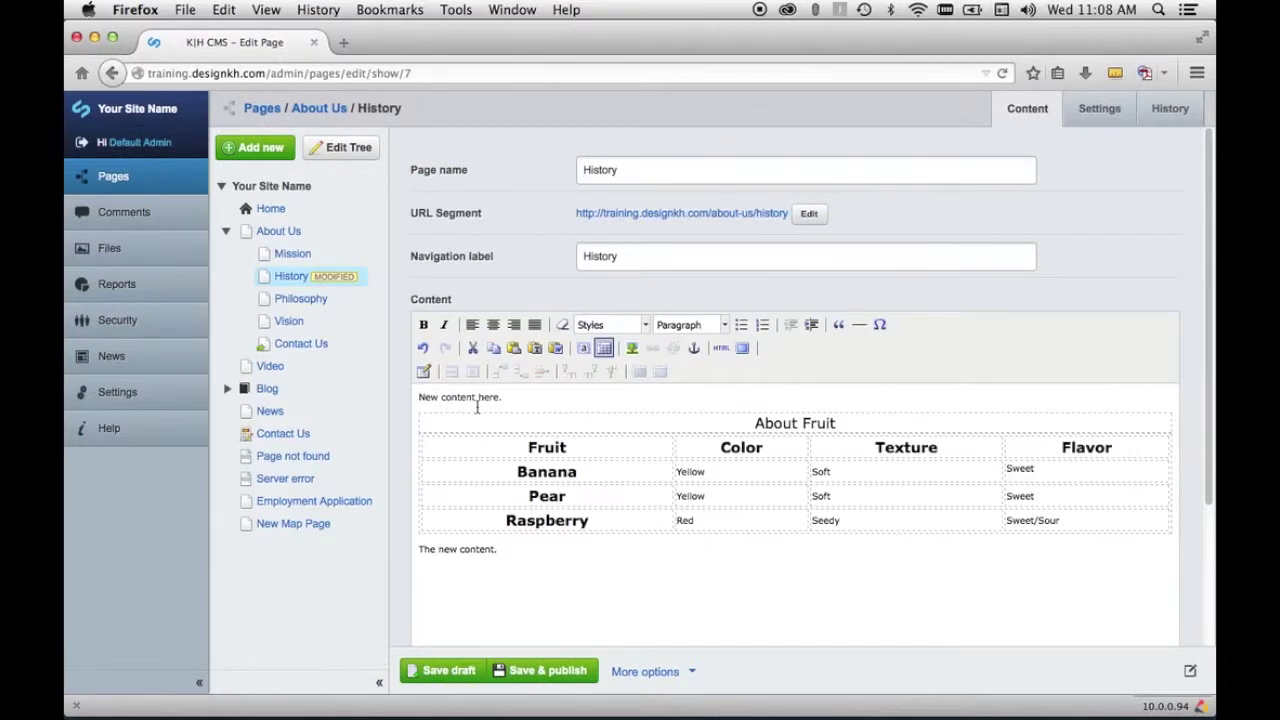
drag(508, 397, 404, 397)
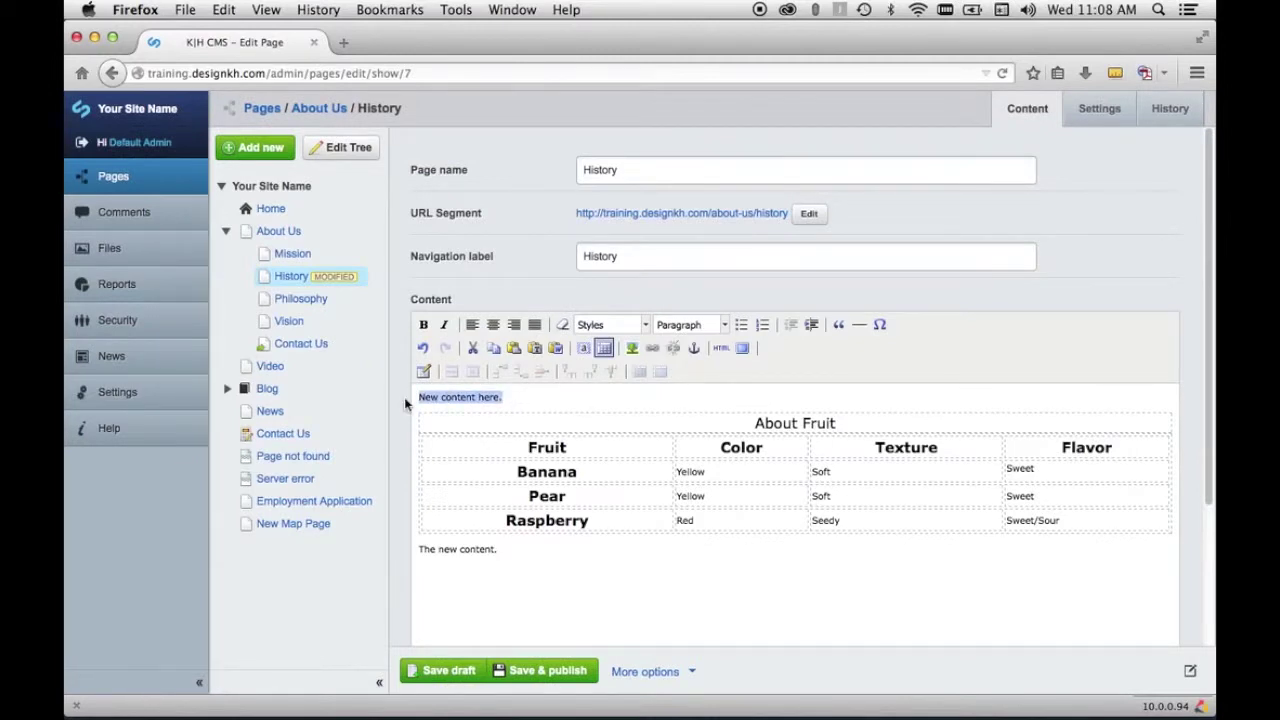
click(512, 397)
triple_click(512, 397)
click(526, 397)
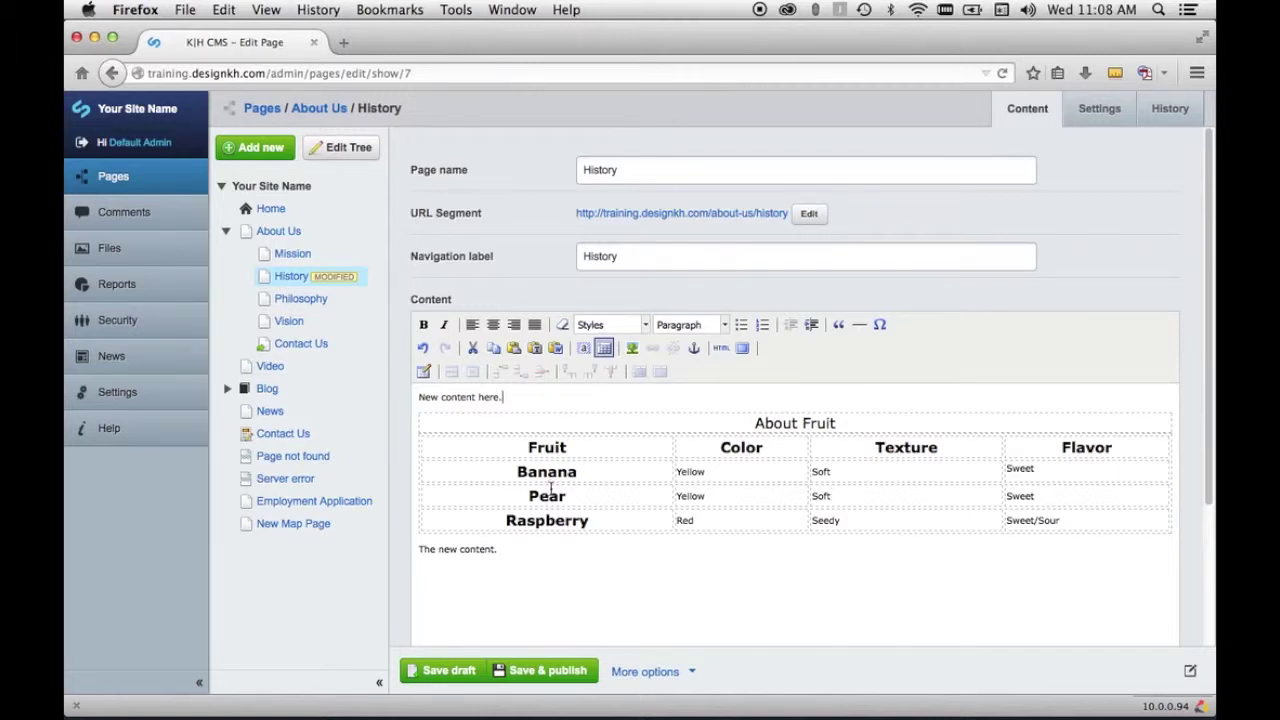
drag(520, 397, 367, 411)
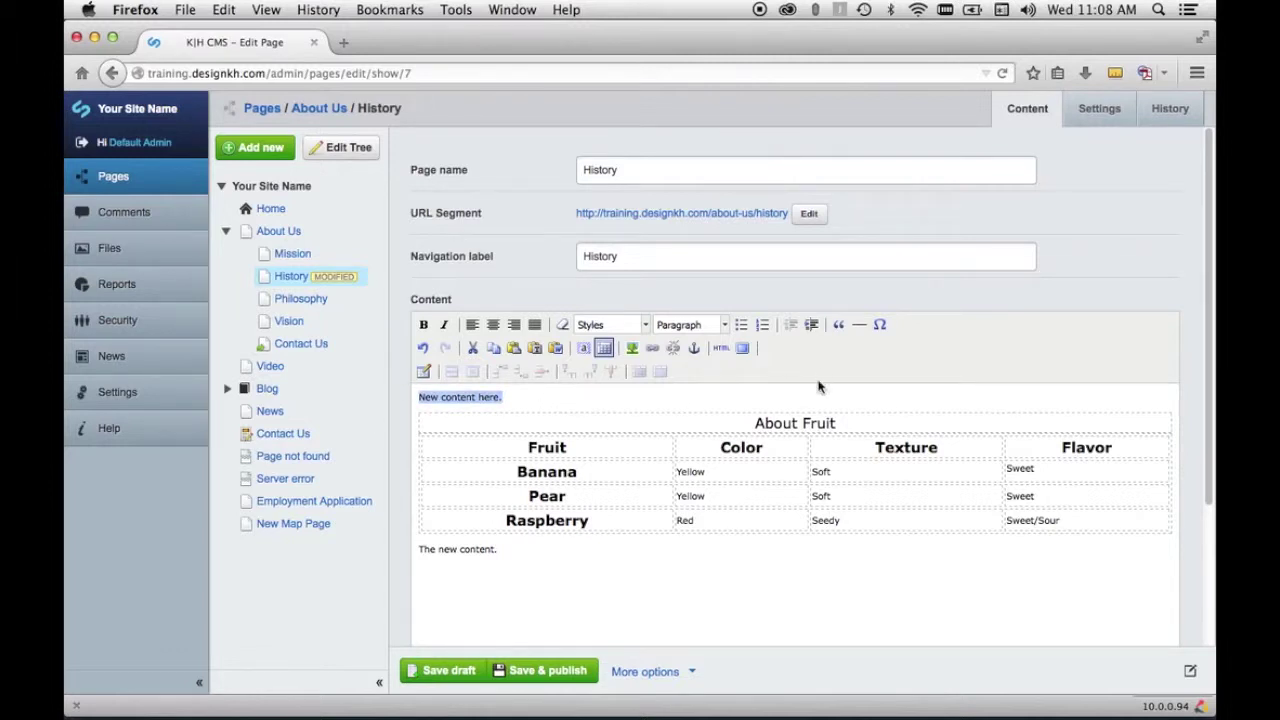
key(Left)
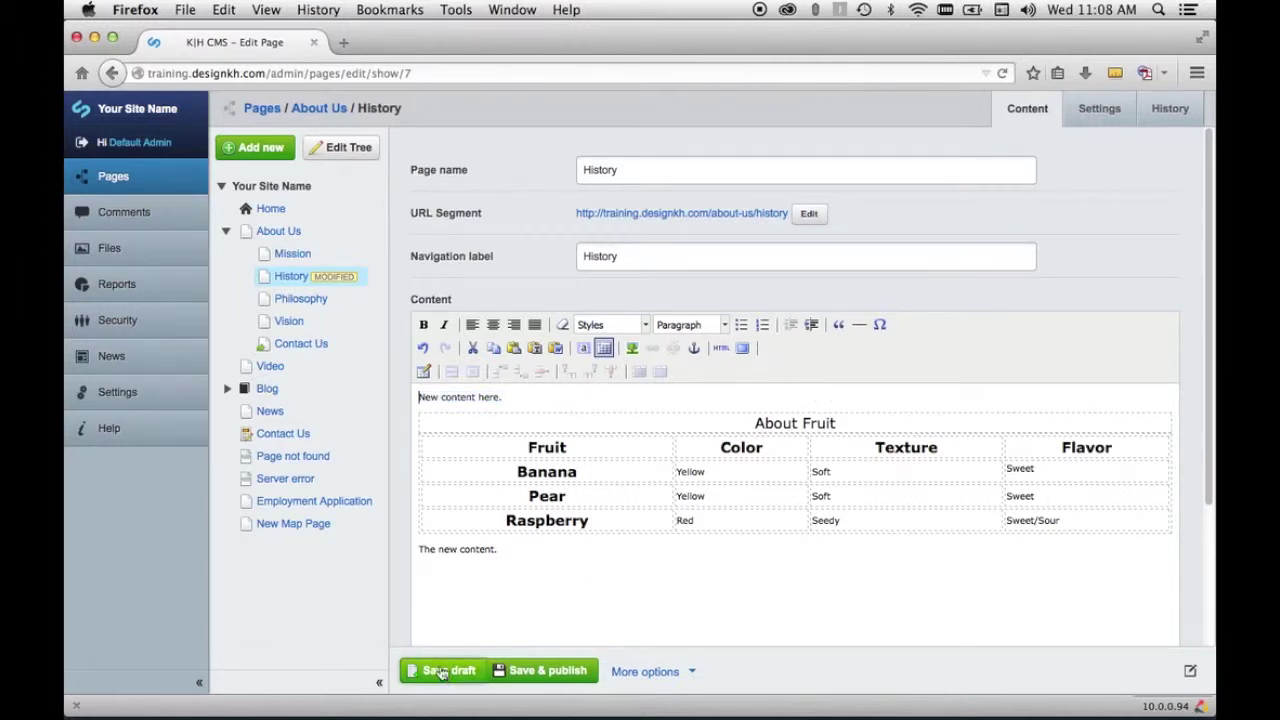
click(443, 672)
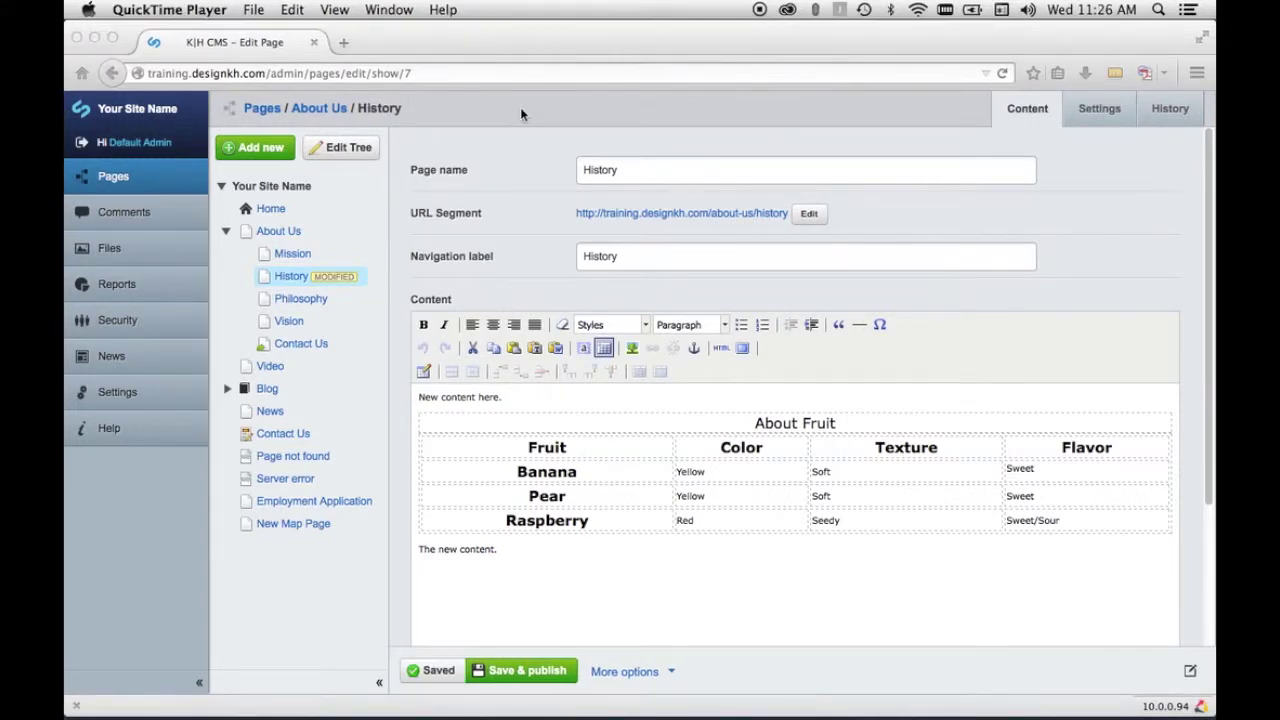
Step: Copy the About Fruit table and paste a duplicate just above 'The new content.'
click(520, 107)
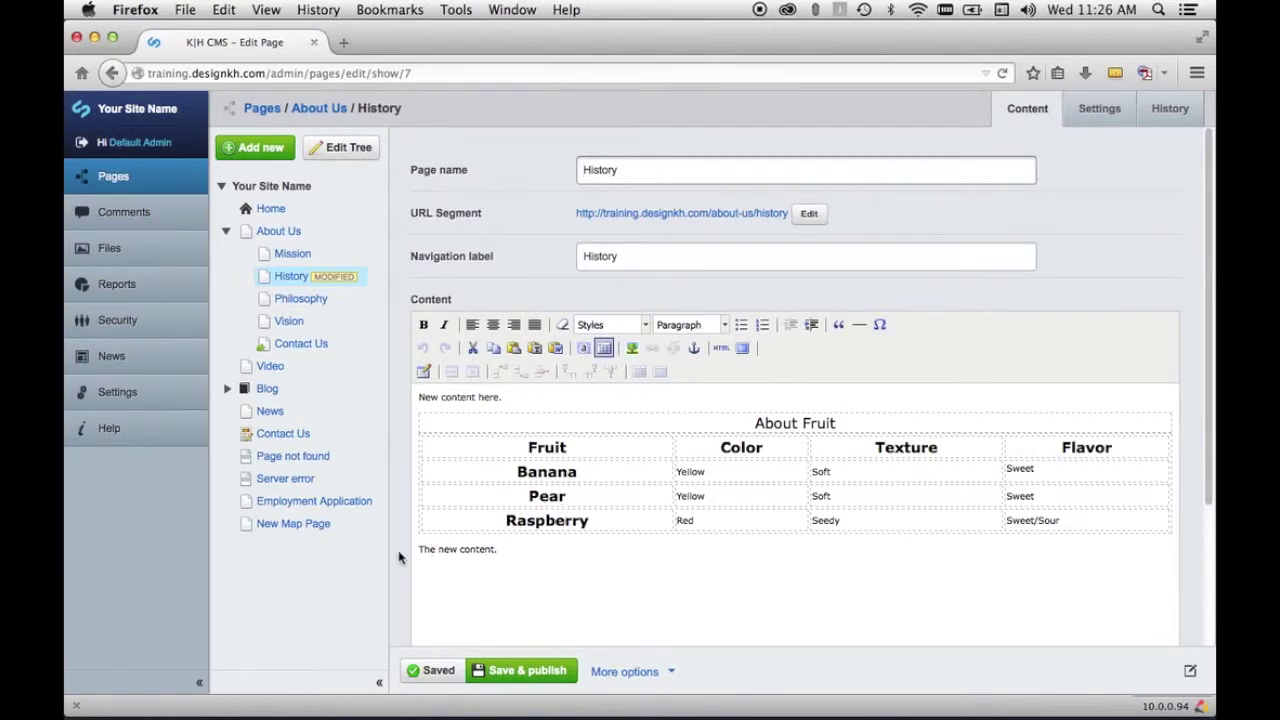
drag(418, 548, 416, 404)
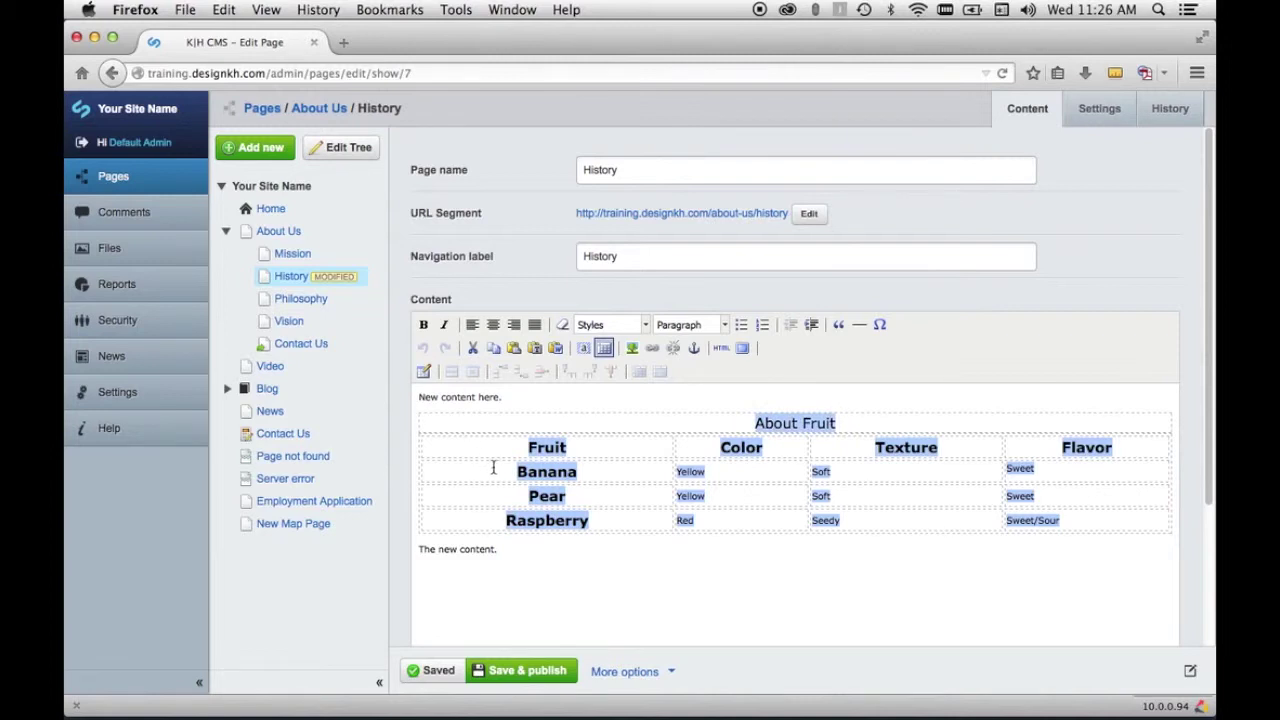
right_click(801, 425)
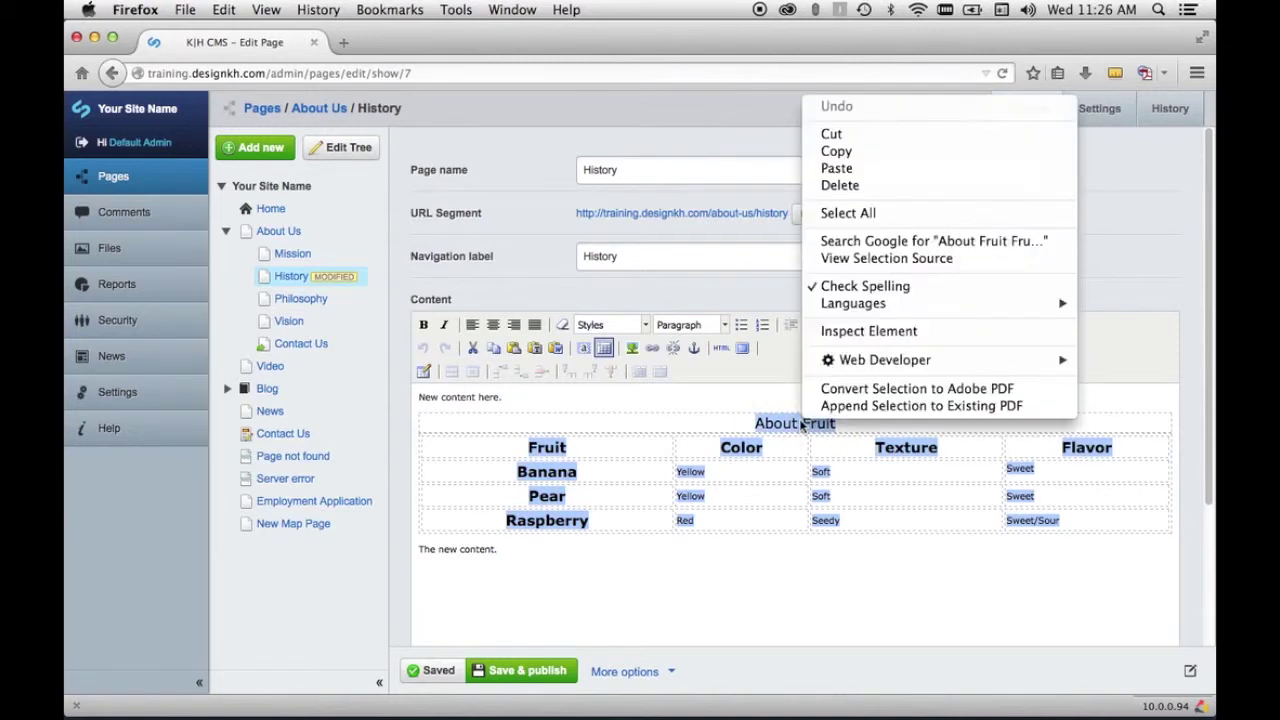
click(868, 150)
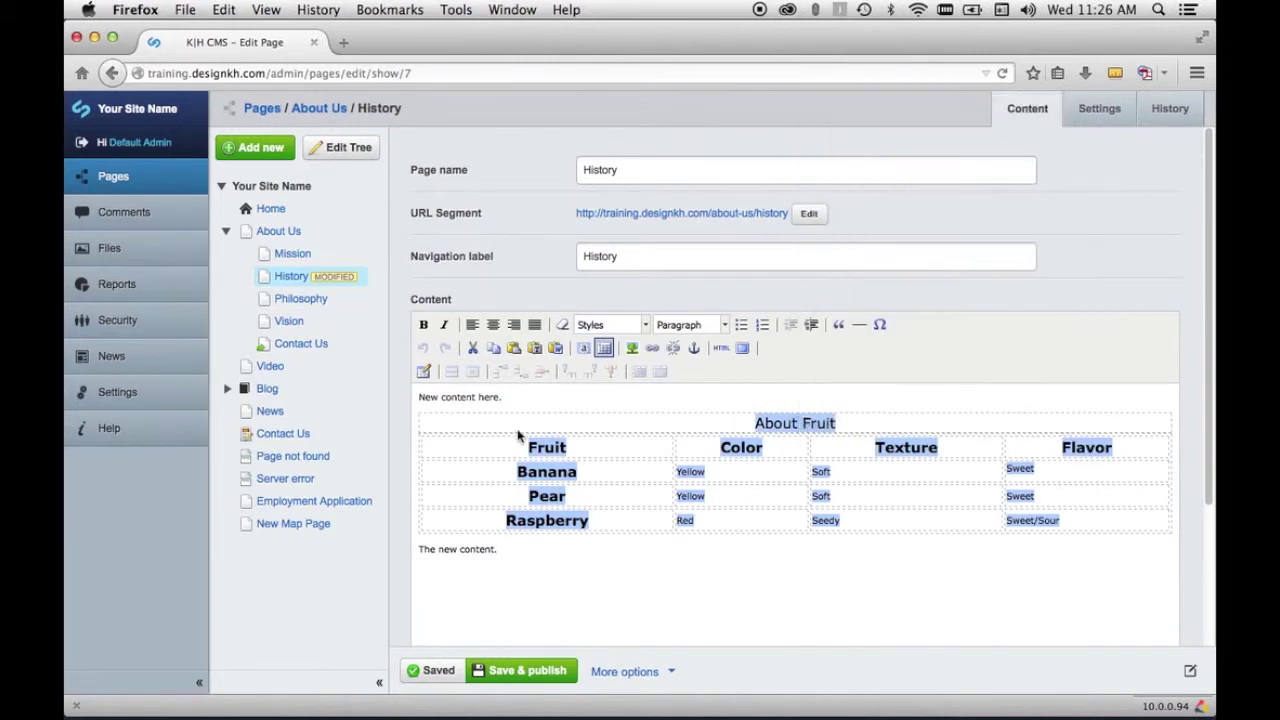
click(418, 548)
key(ctrl+v)
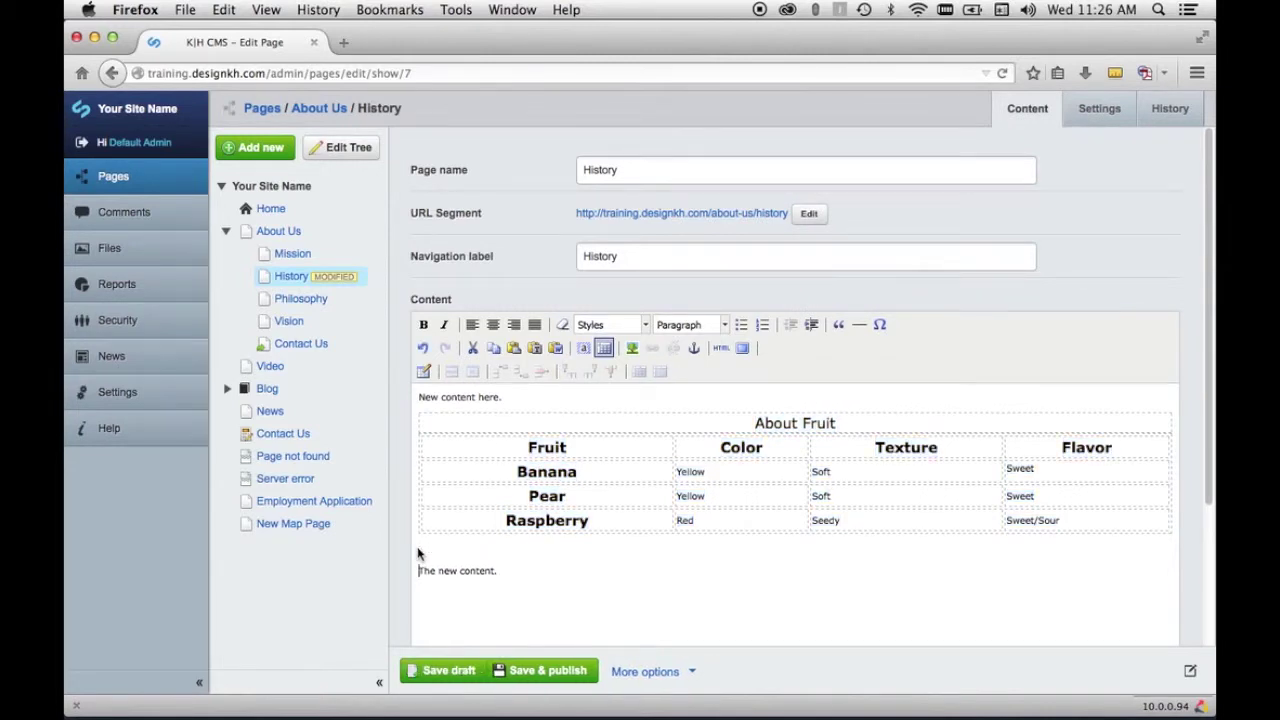
right_click(418, 550)
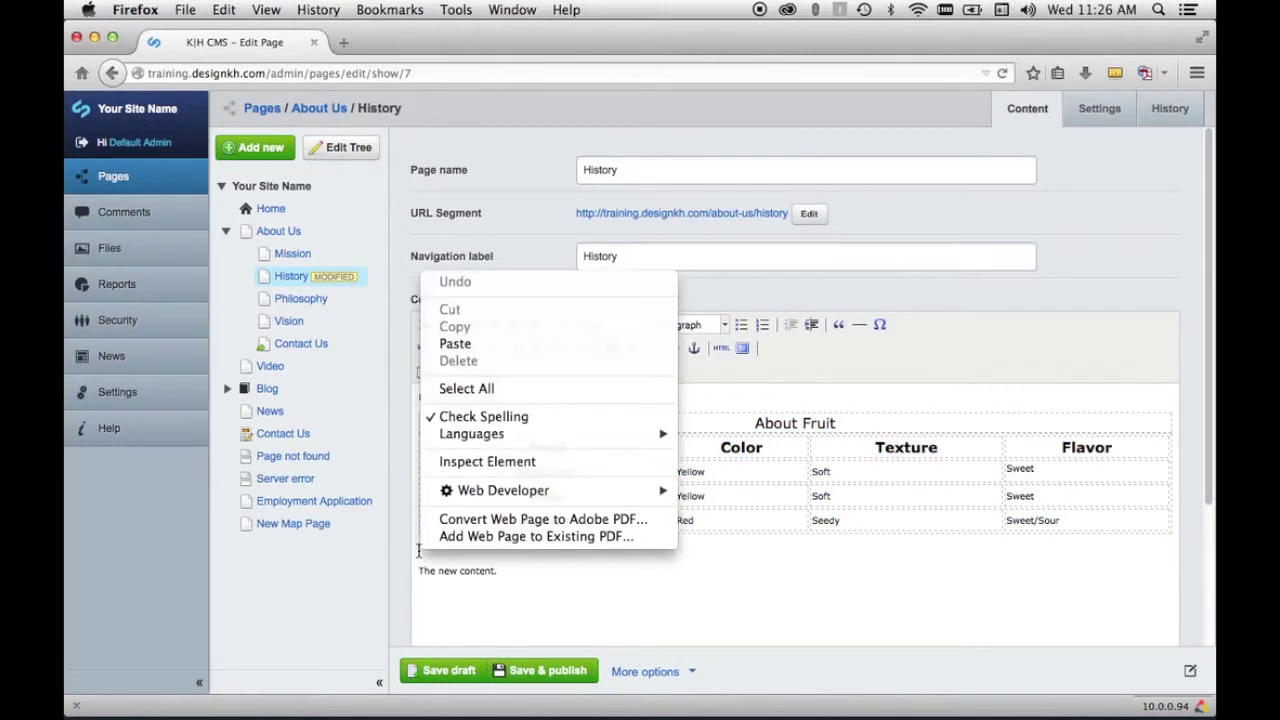
click(449, 345)
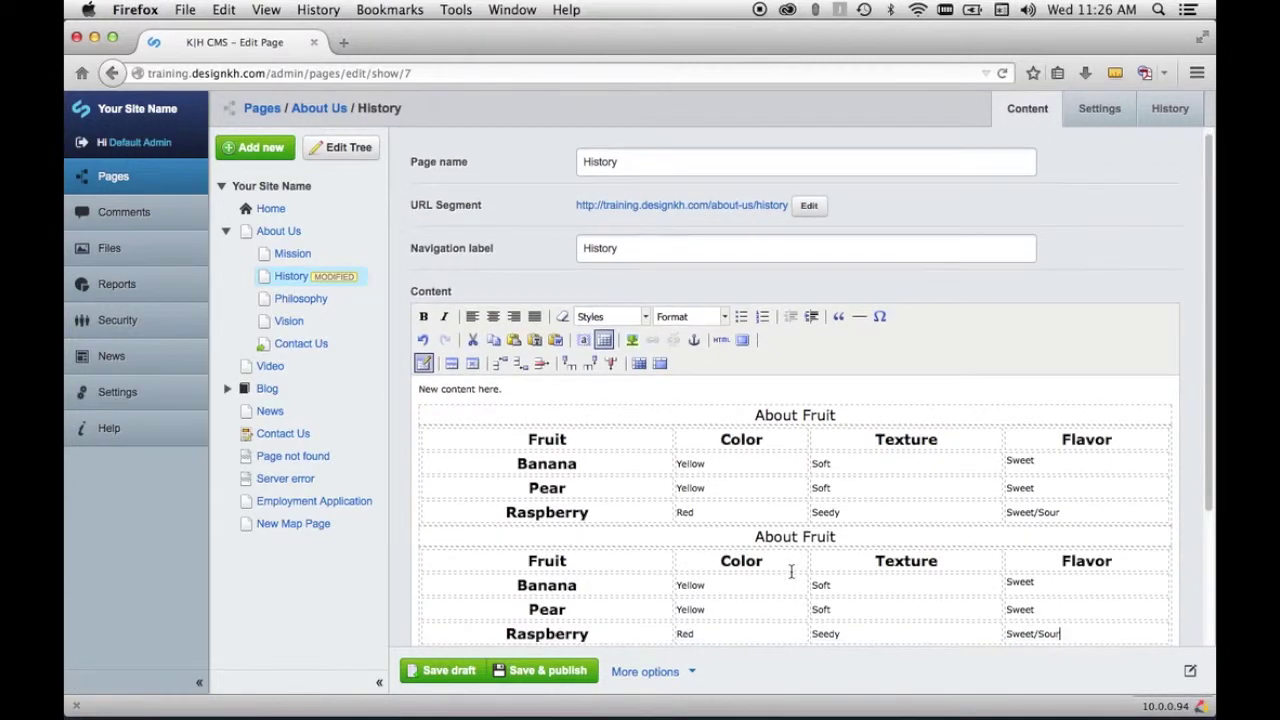
Step: Change the second caption to About Vegetables and its header to Vegetable, then Save & publish
scroll(791, 569, down, 3)
double_click(816, 430)
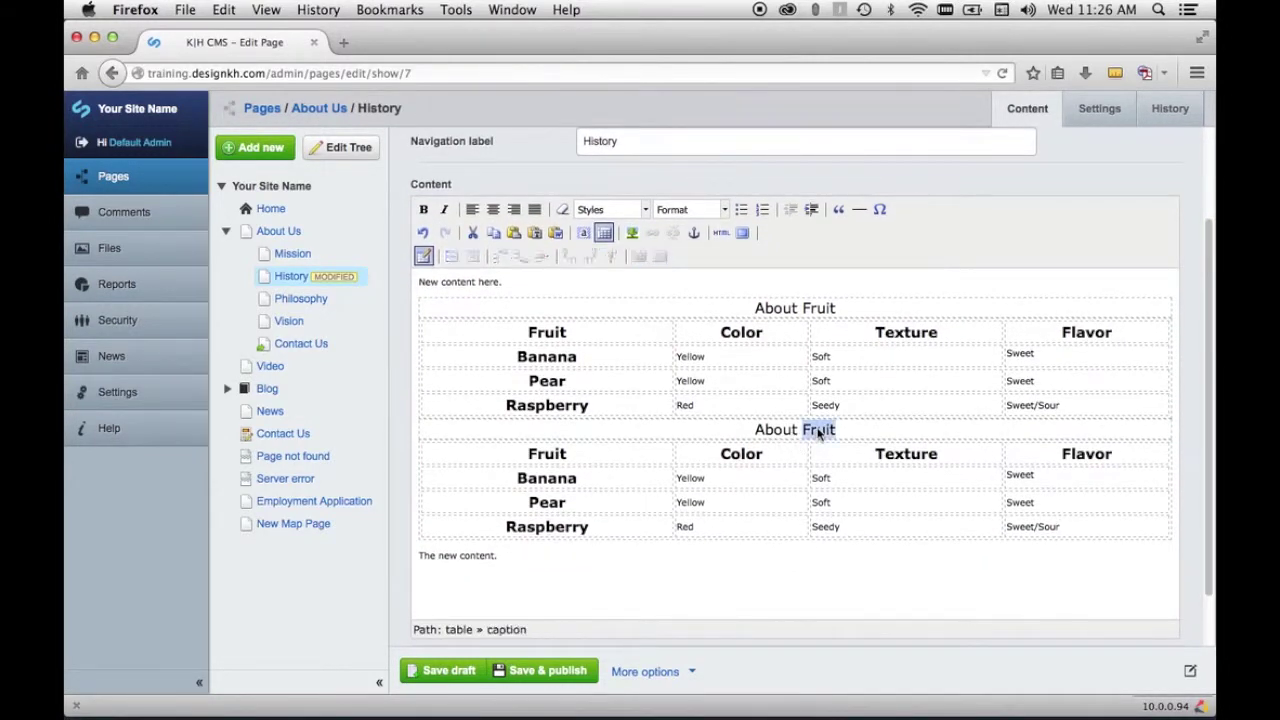
text(Vege)
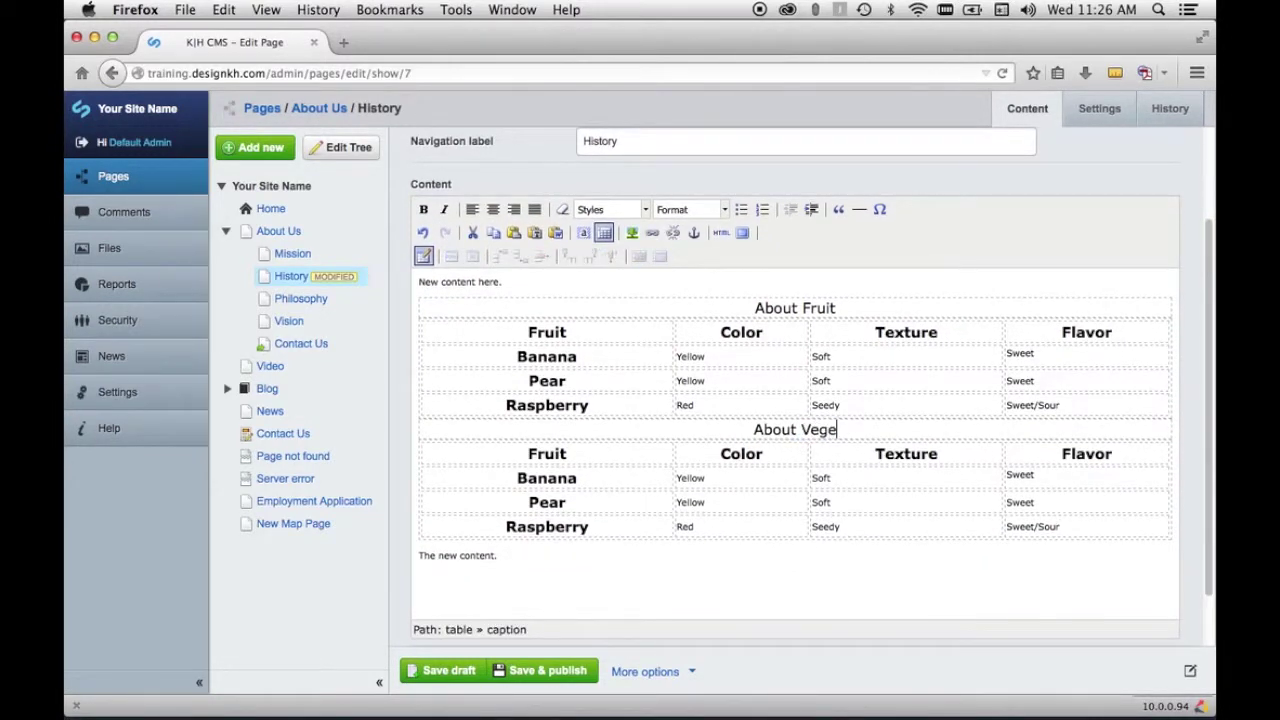
text(tables)
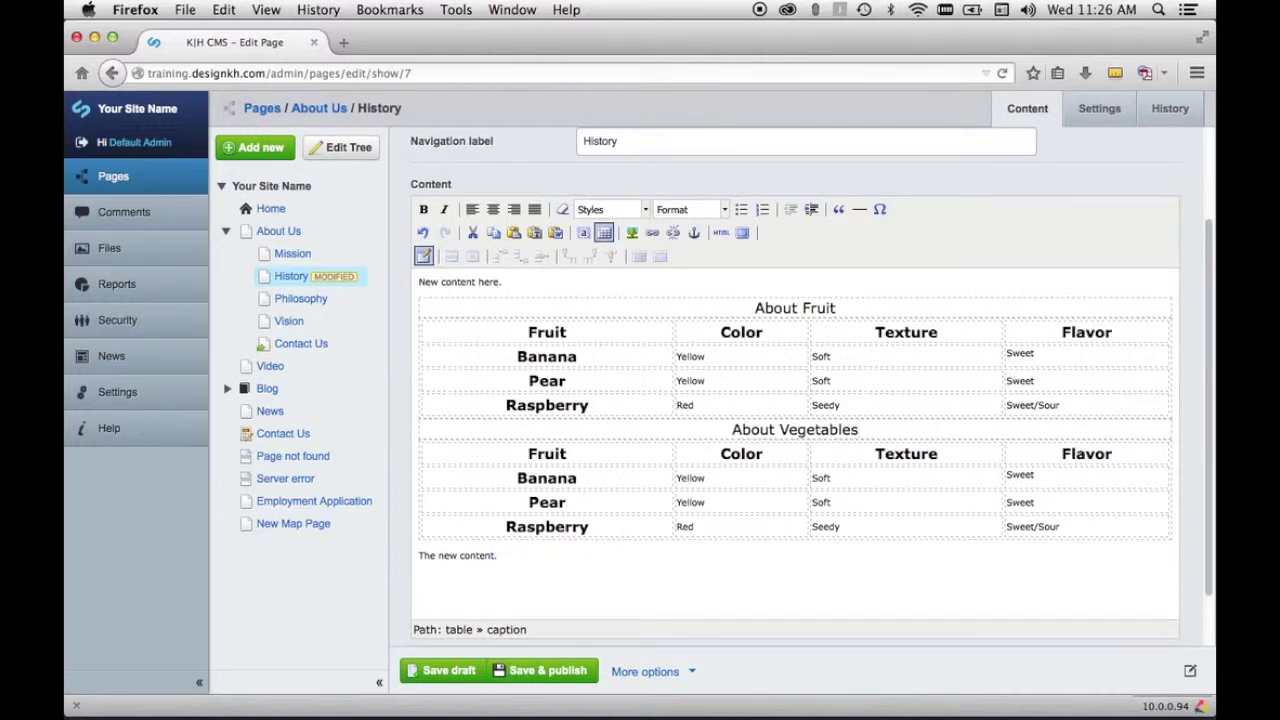
double_click(547, 454)
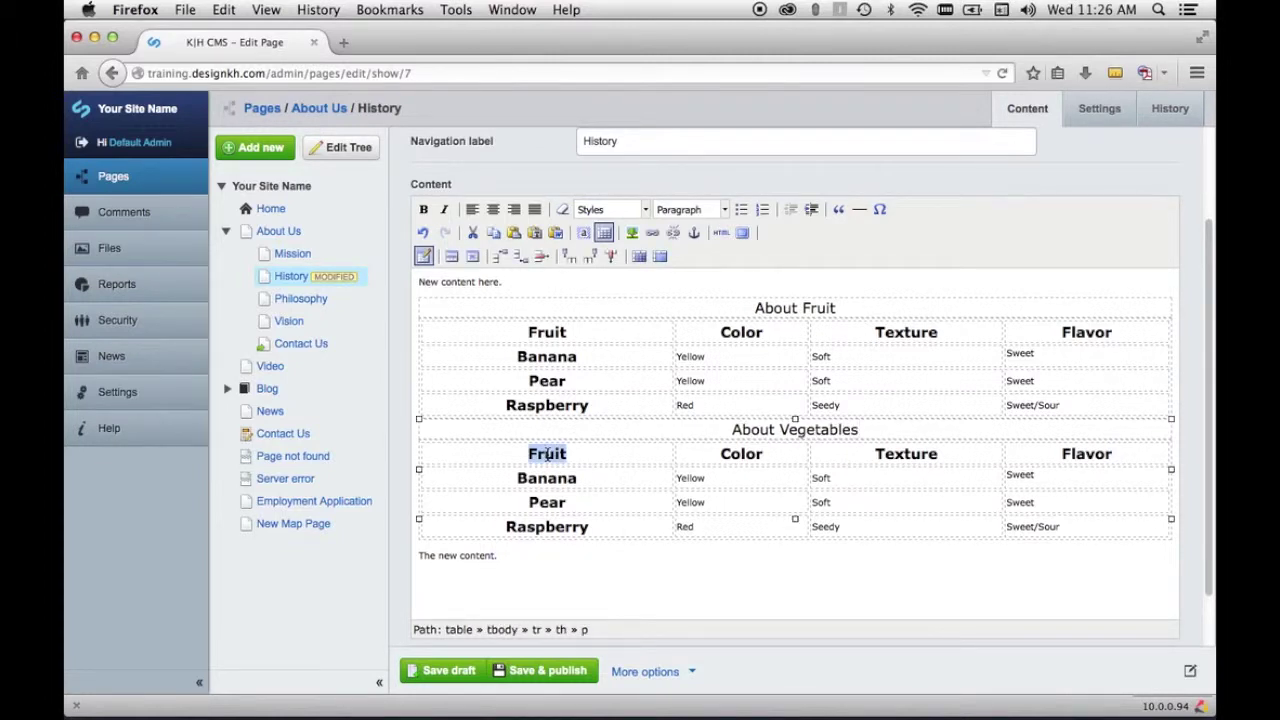
text(Ve)
text(getable)
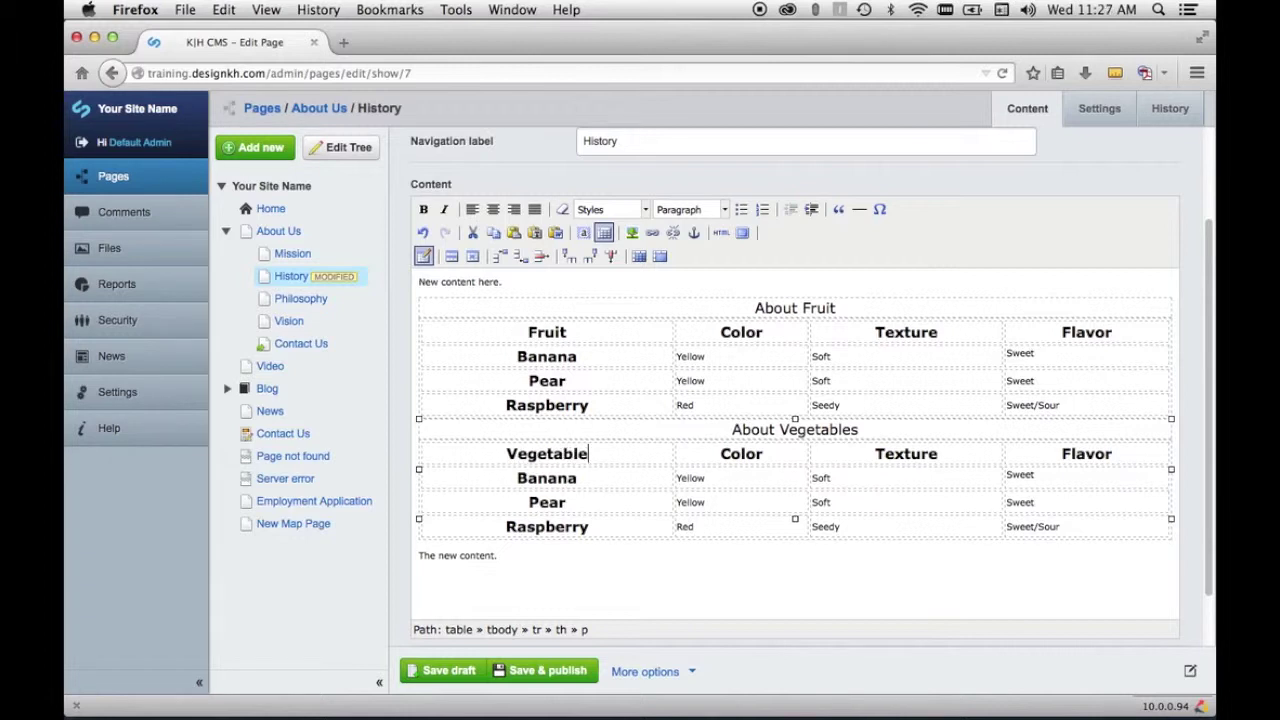
click(538, 674)
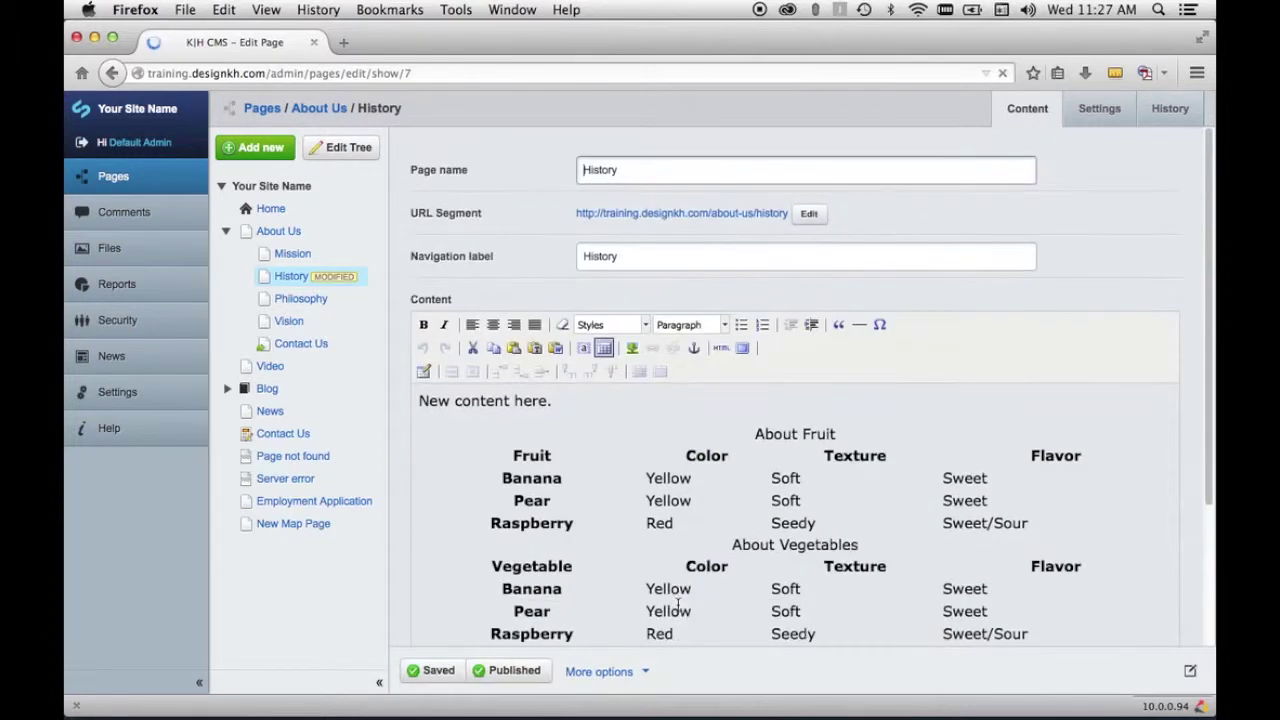
Step: Switch to Preview mode and scroll through the intro, both tables and trailing text
click(1190, 671)
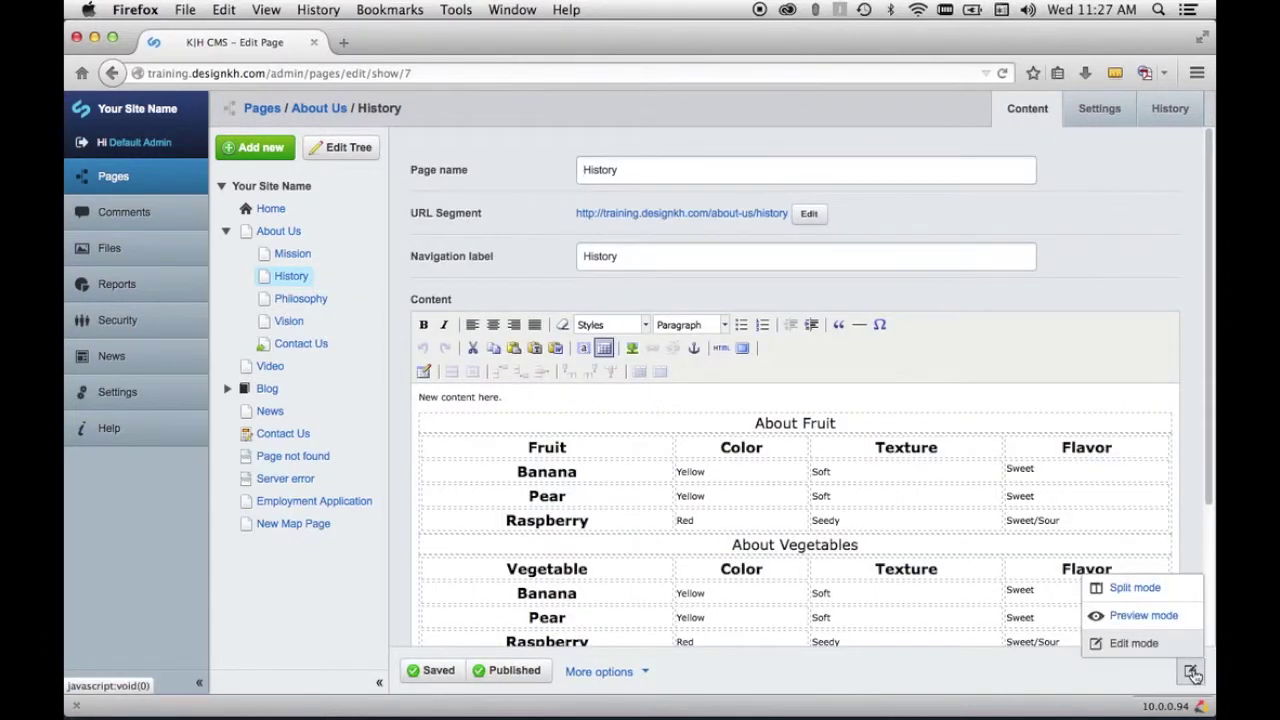
click(1143, 616)
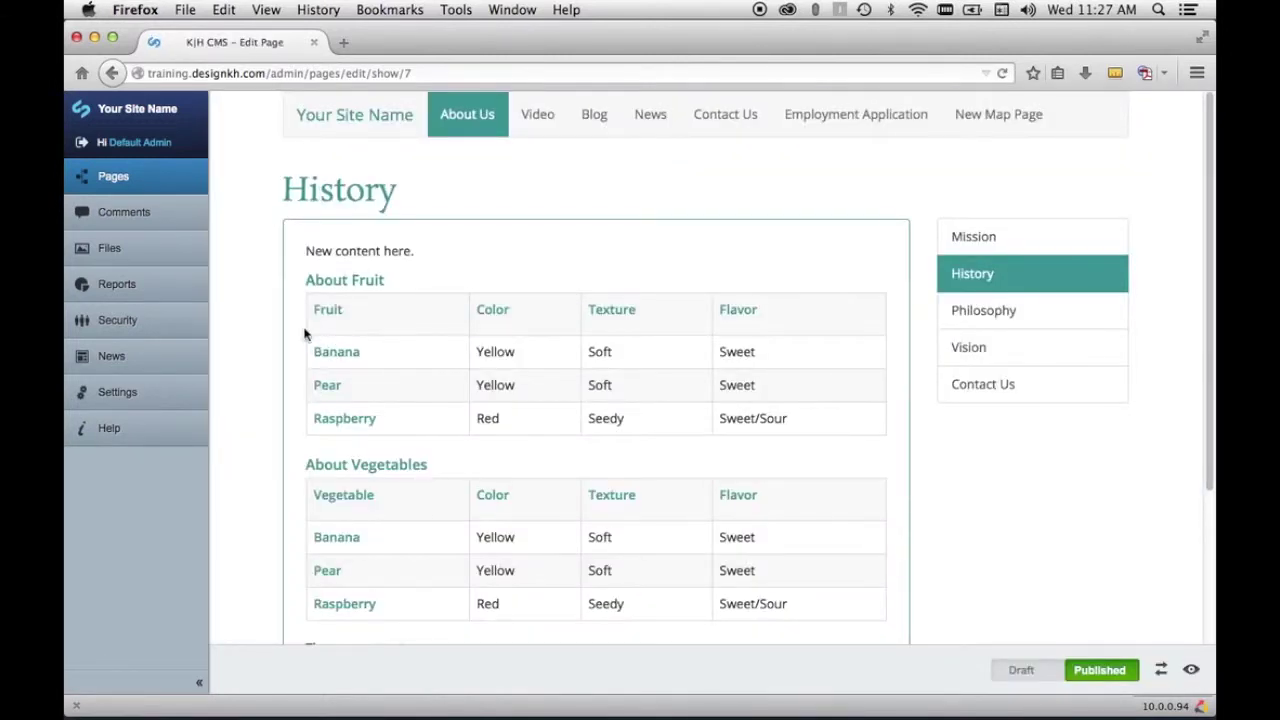
scroll(307, 314, down, 2)
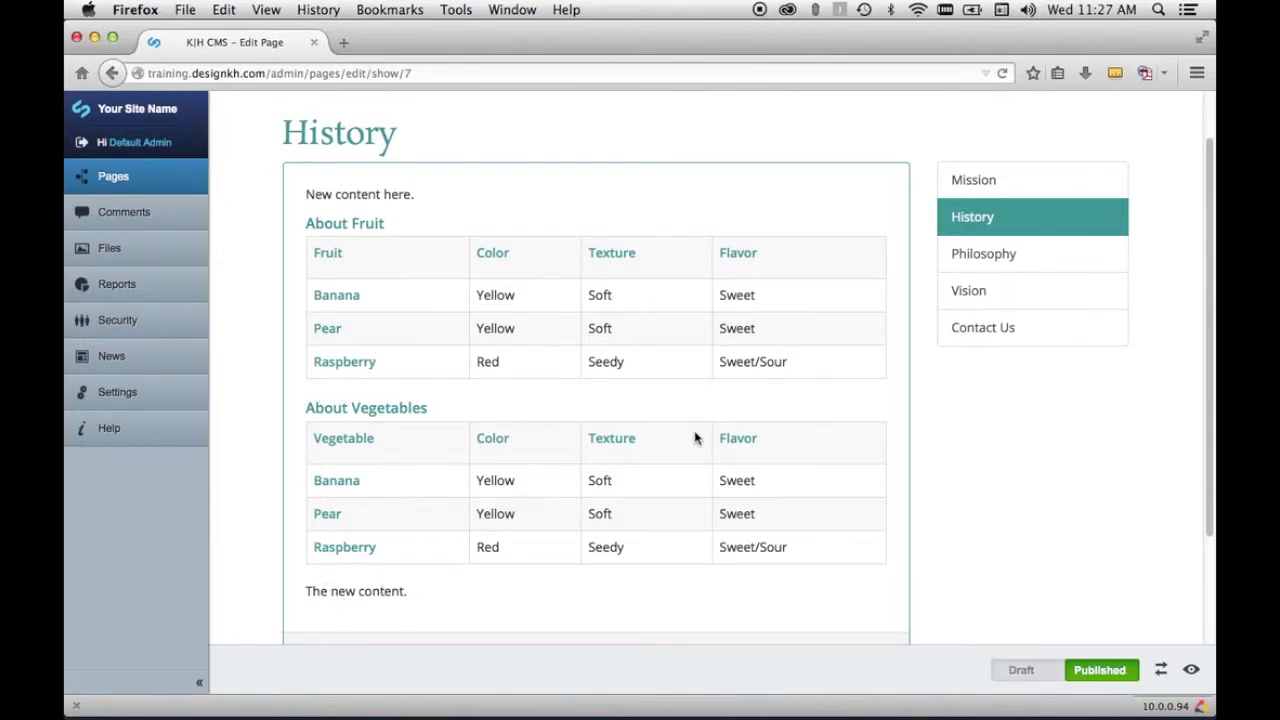
scroll(695, 437, down, 2)
scroll(695, 437, up, 1)
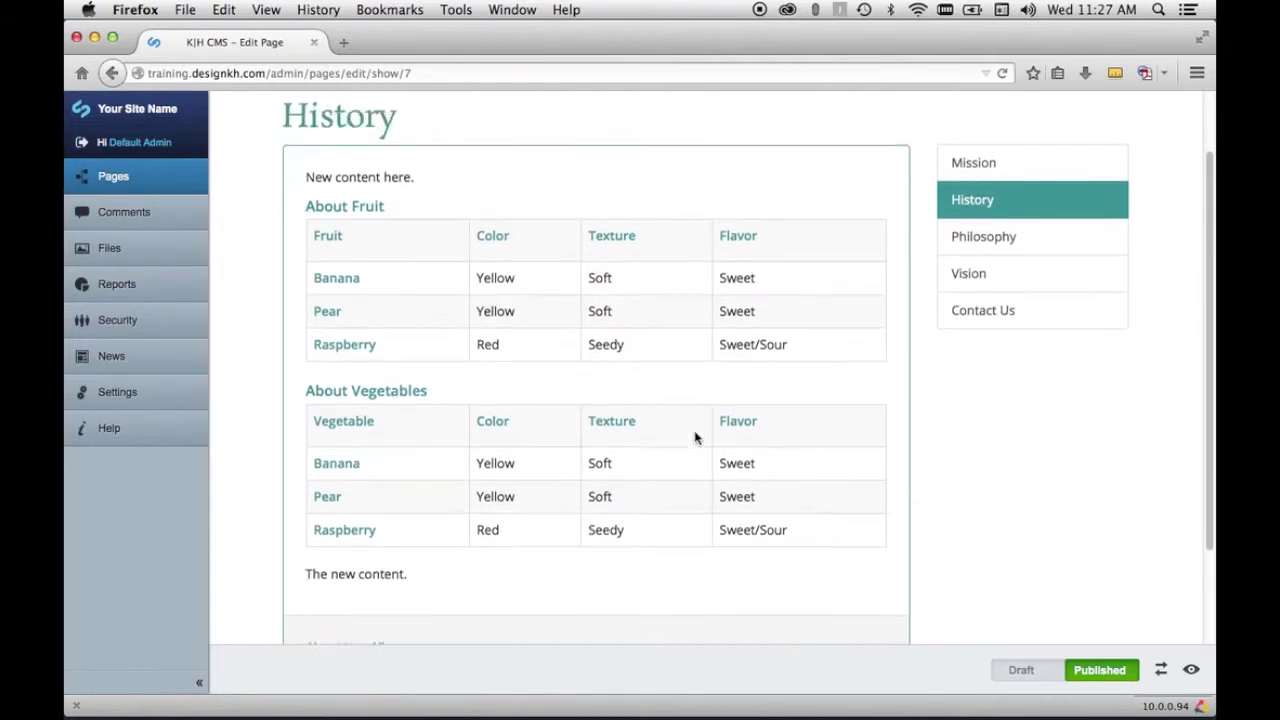